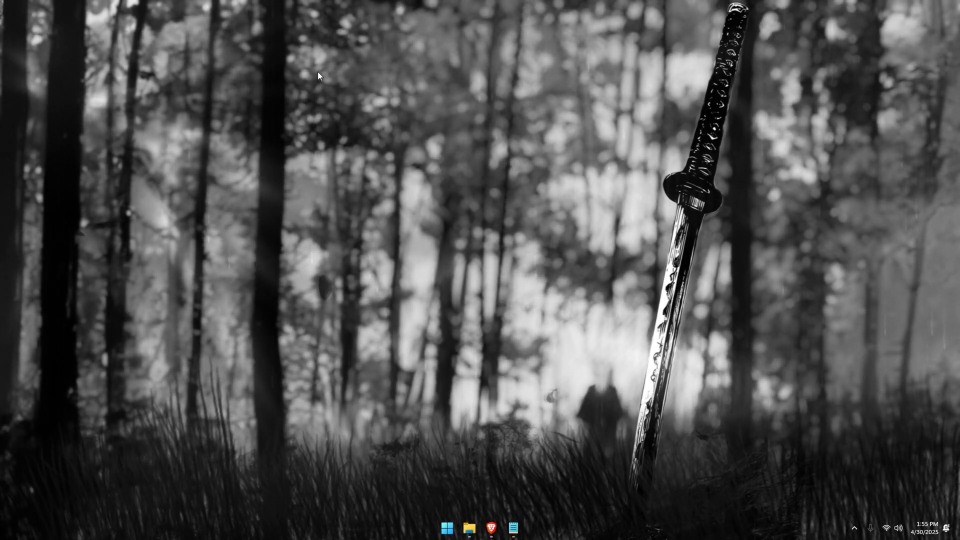
# - Copy the Vendicated/Vencord GitHub repository address from its tab in Brave
pyautogui.click(491, 527)
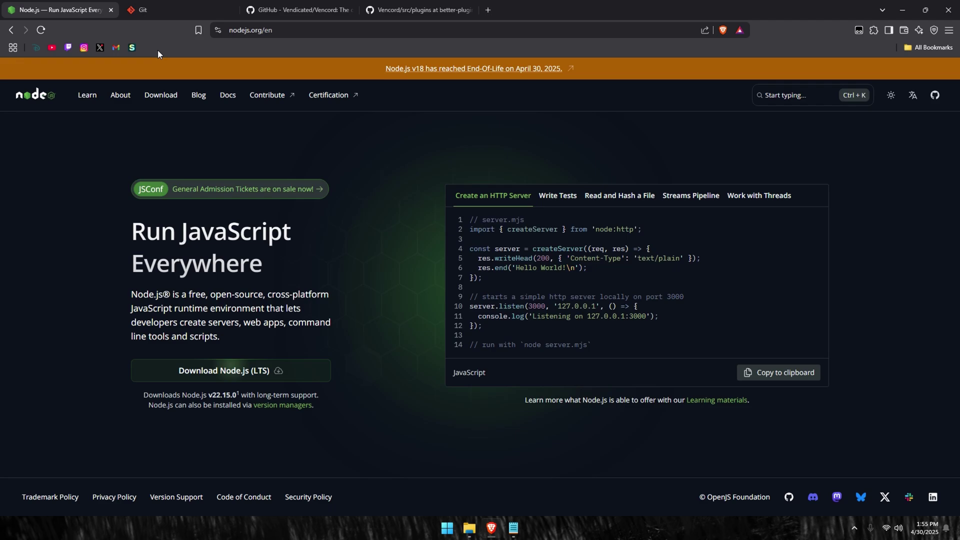
pyautogui.click(167, 6)
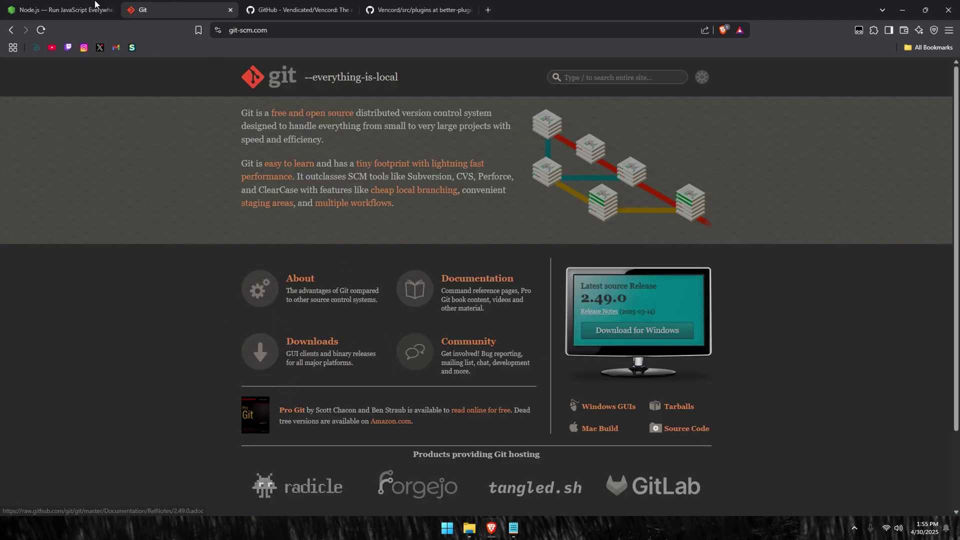
pyautogui.click(272, 10)
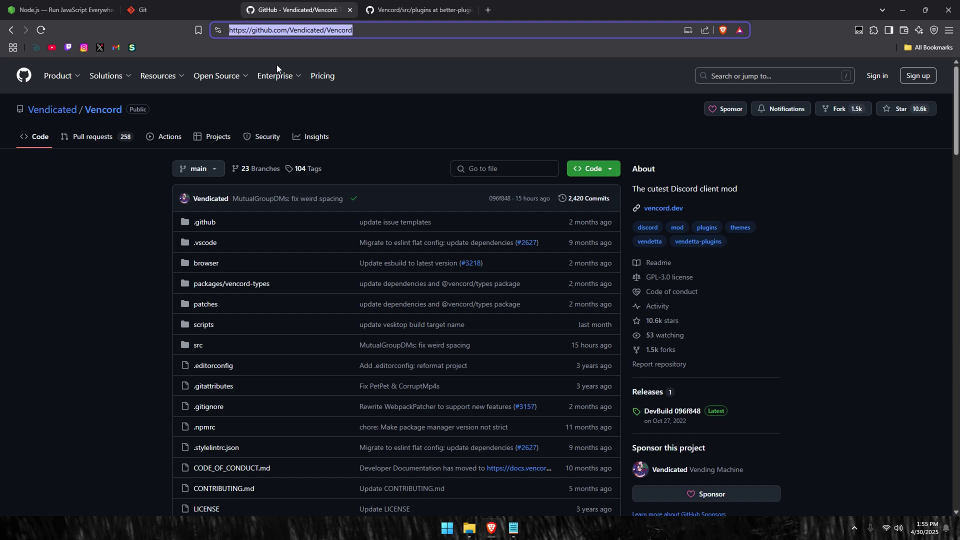
pyautogui.rightClick(355, 31)
pyautogui.click(484, 102)
# - Hide Brave, then create a folder named Vencord in Downloads and open it
pyautogui.click(903, 10)
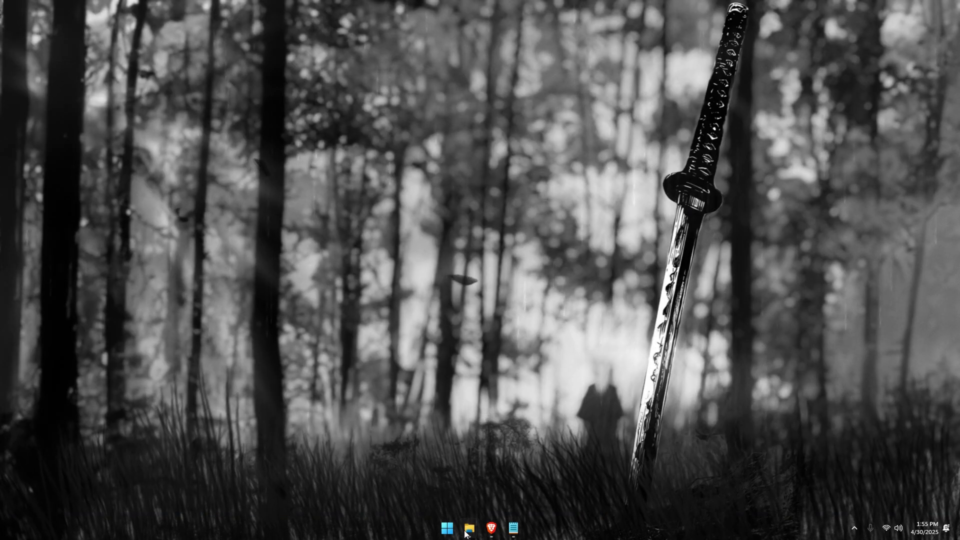
pyautogui.moveTo(469, 528)
pyautogui.click(427, 478)
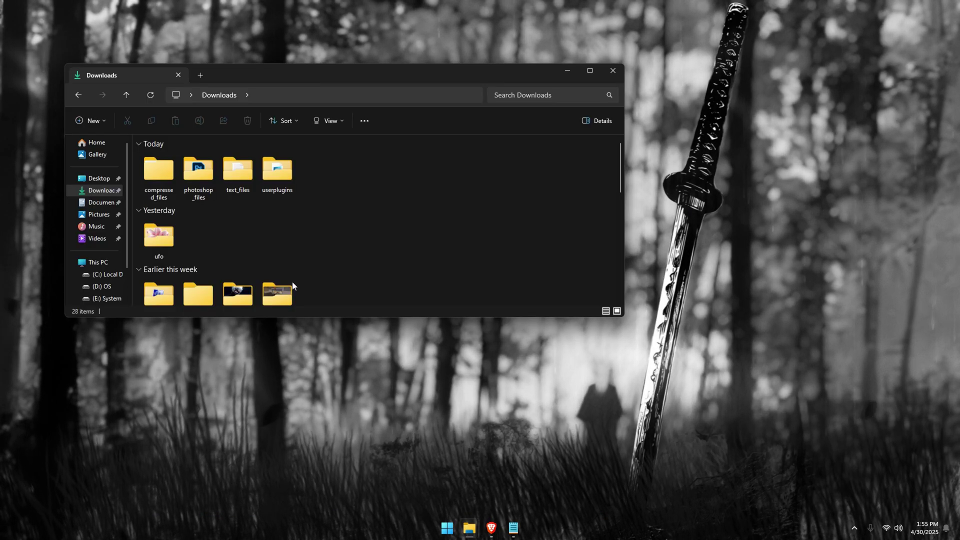
pyautogui.rightClick(314, 164)
pyautogui.moveTo(366, 295)
pyautogui.click(469, 291)
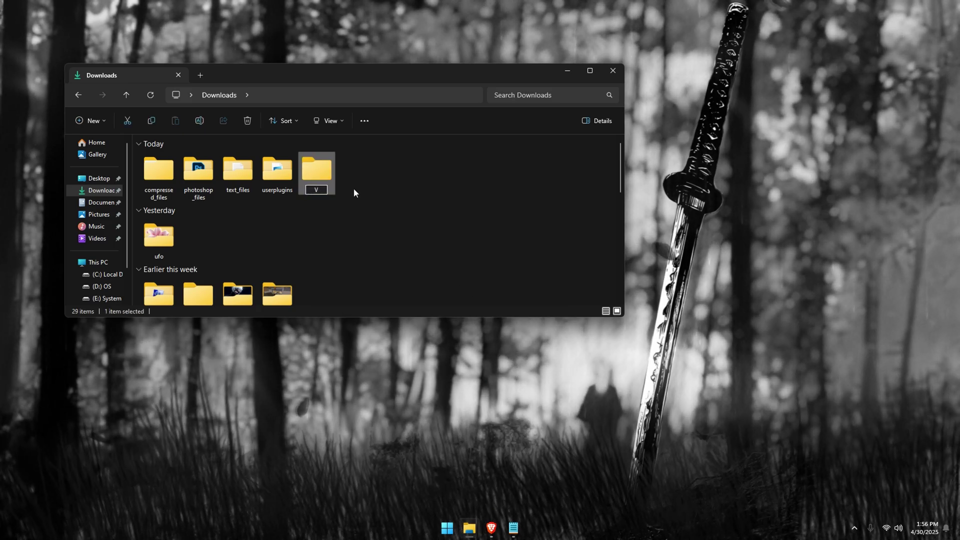
pyautogui.write('Vencord')
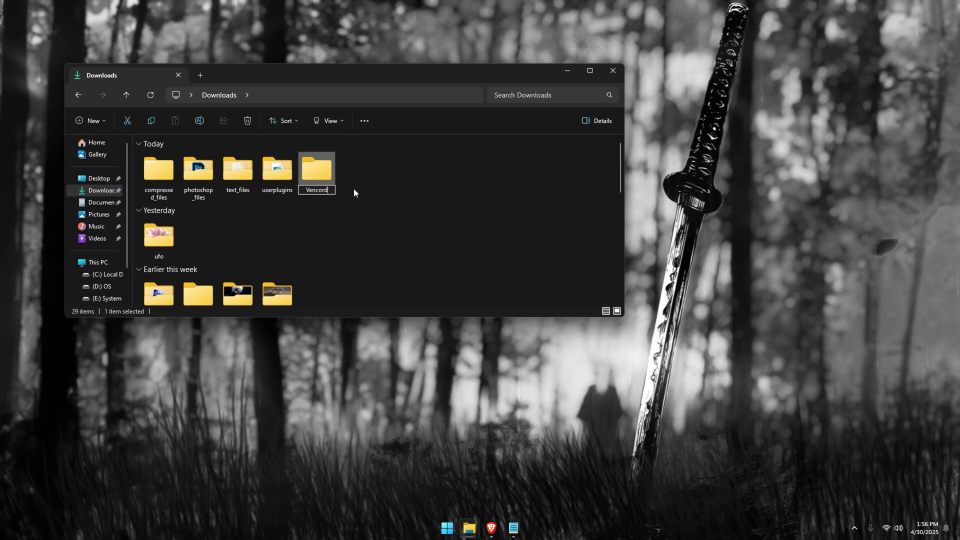
pyautogui.press('Return')
pyautogui.doubleClick(318, 169)
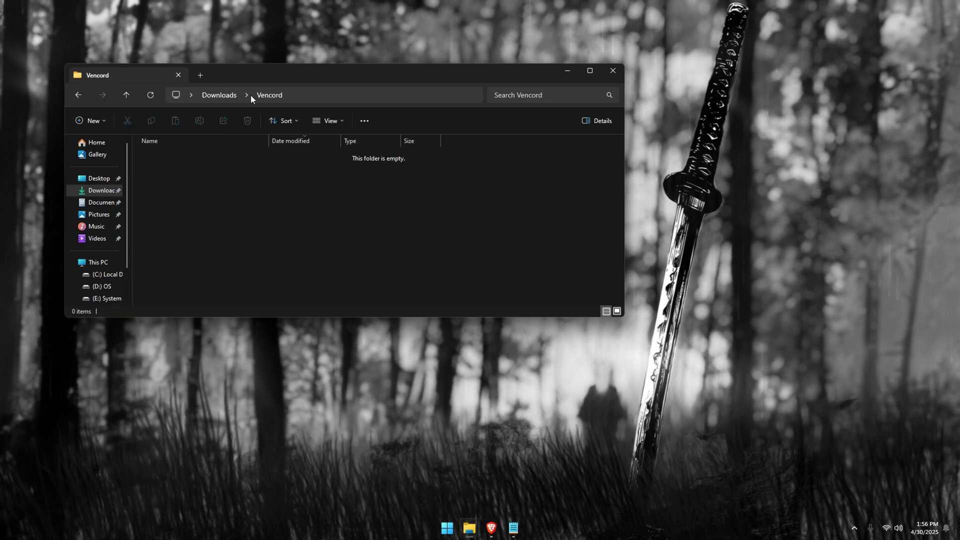
# - Open Command Prompt in Downloads\Vencord and install pnpm globally with npm i -g pnpm
pyautogui.click(319, 94)
pyautogui.write('cmd')
pyautogui.press('Return')
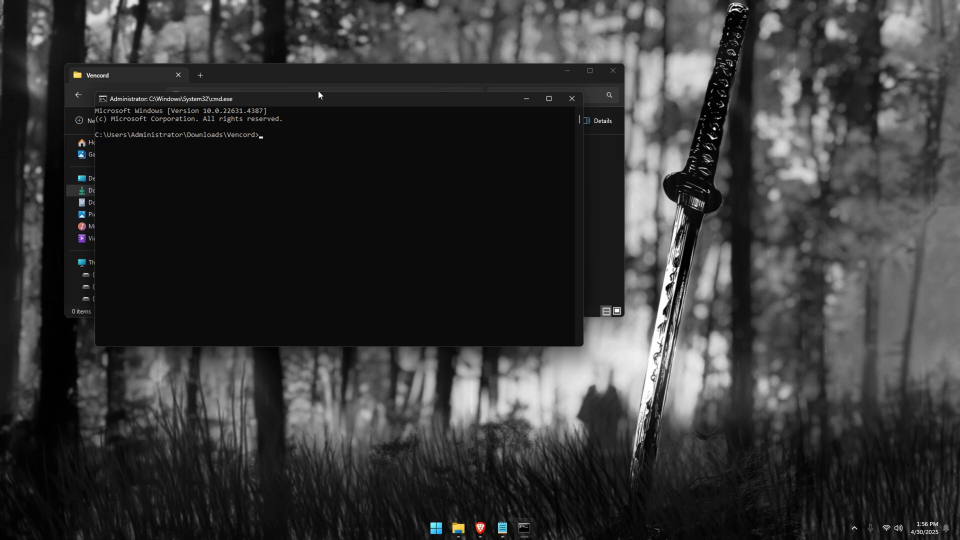
pyautogui.click(326, 159)
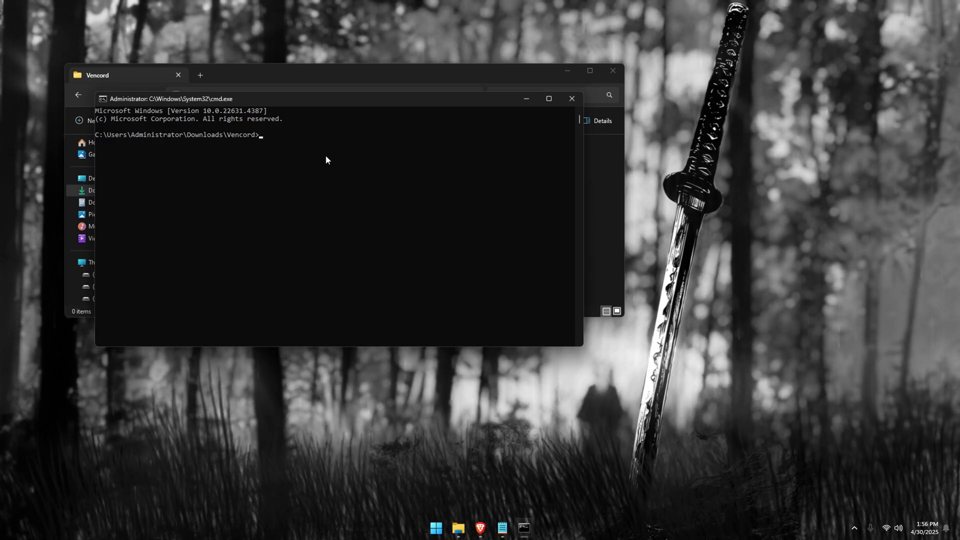
pyautogui.write('npm ')
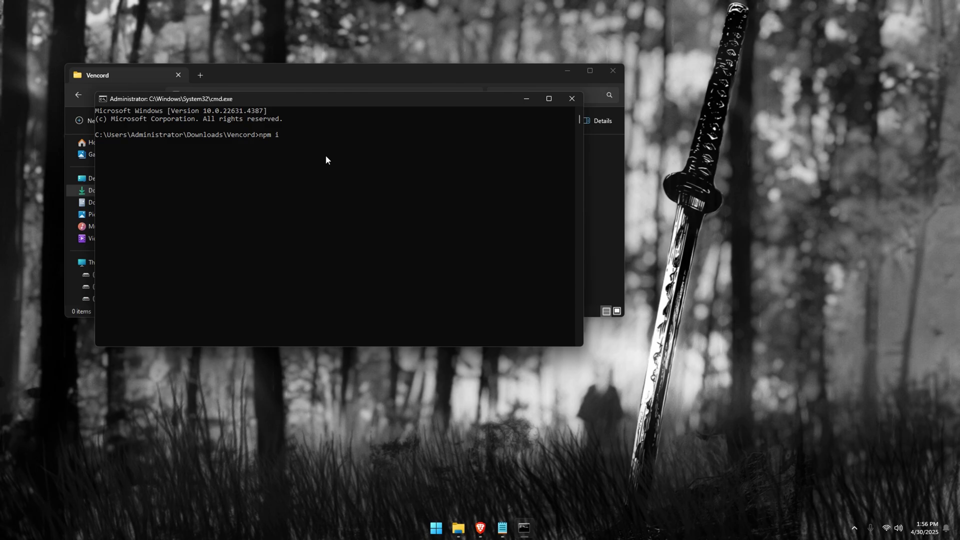
pyautogui.write('i')
pyautogui.write(' -g')
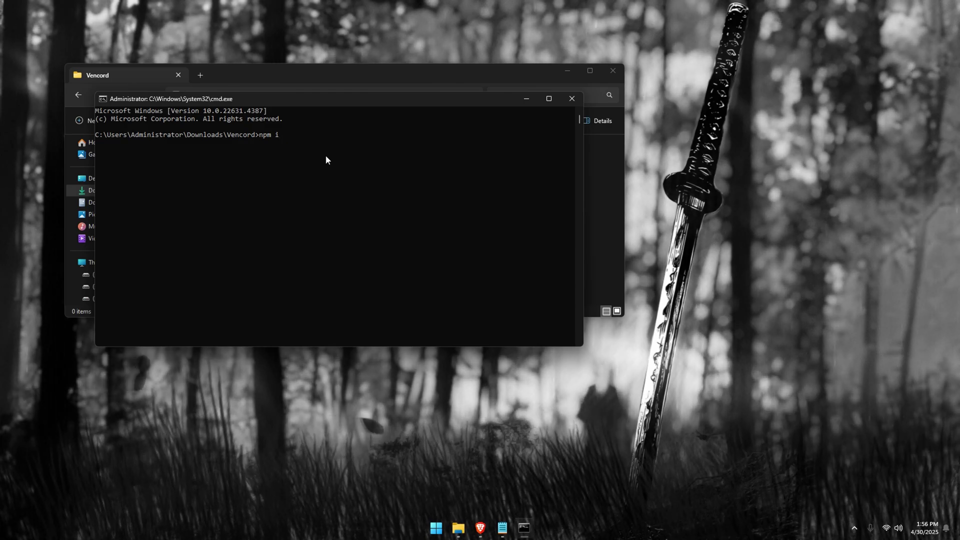
pyautogui.write(' pn')
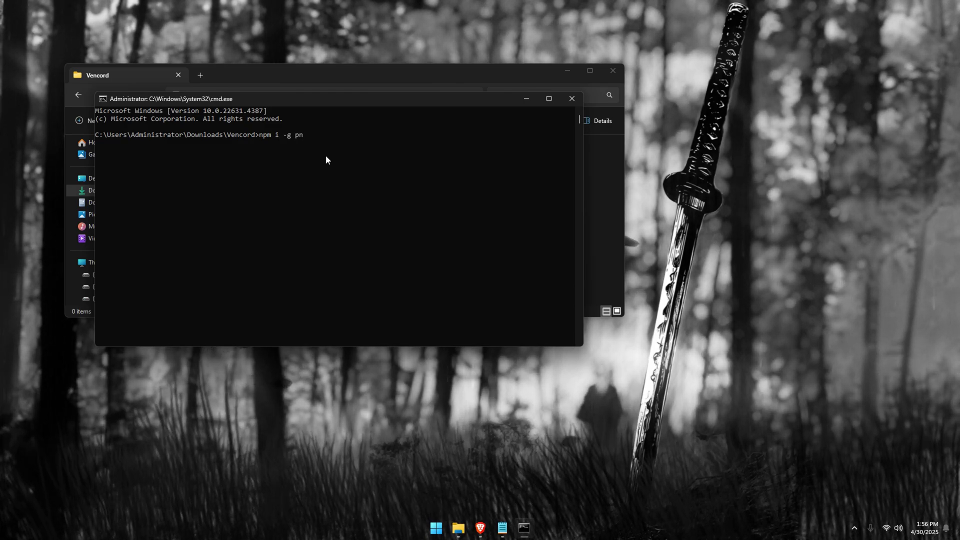
pyautogui.write('pm')
pyautogui.press('Return')
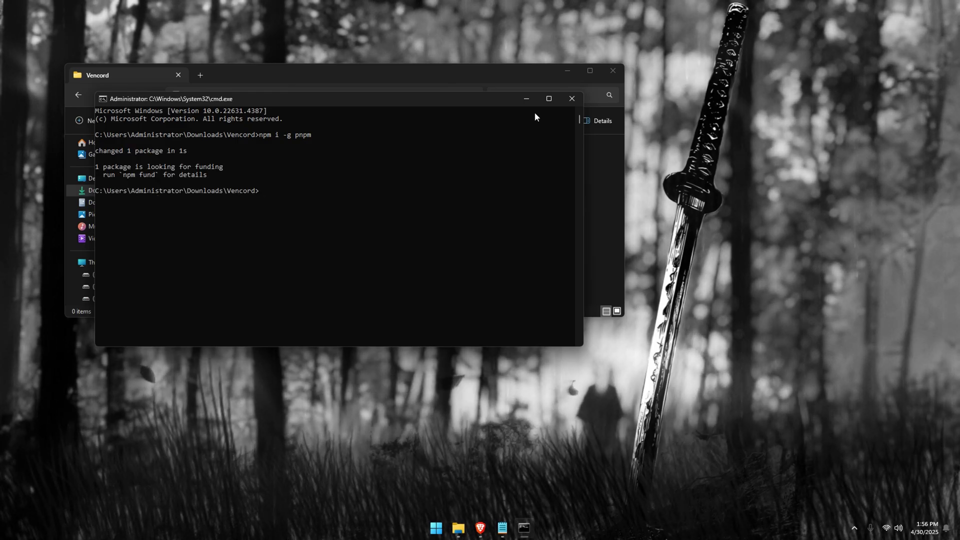
pyautogui.write('git clone')
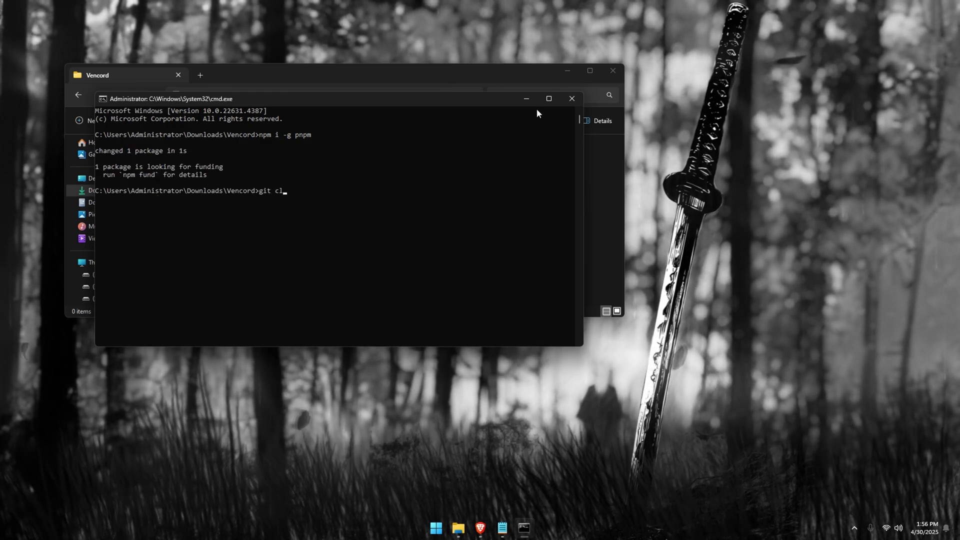
pyautogui.write('https://github.com/Vendicated/Vencord')
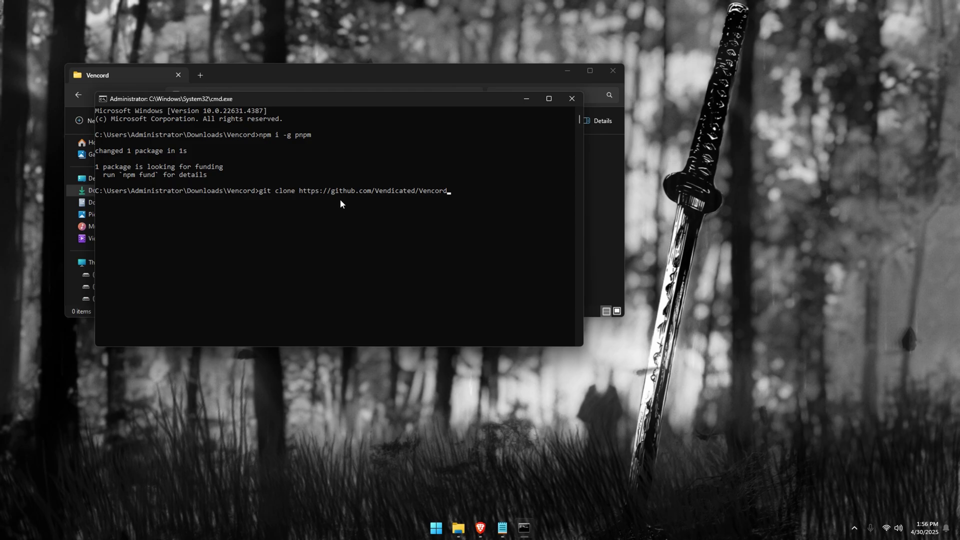
pyautogui.press('Return')
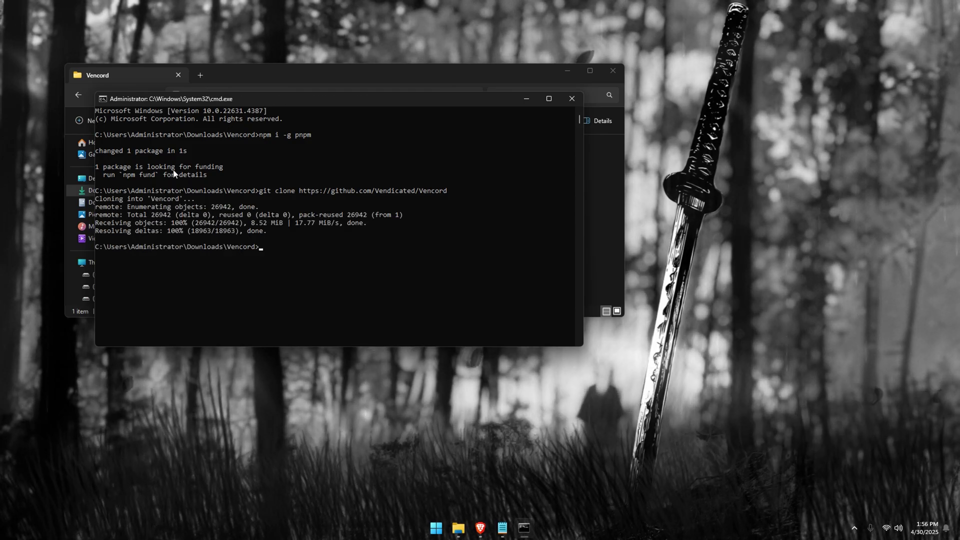
pyautogui.moveTo(294, 100); pyautogui.dragTo(409, 114)
# - Move the cloned Vencord folder up into Downloads and open it
pyautogui.click(686, 113)
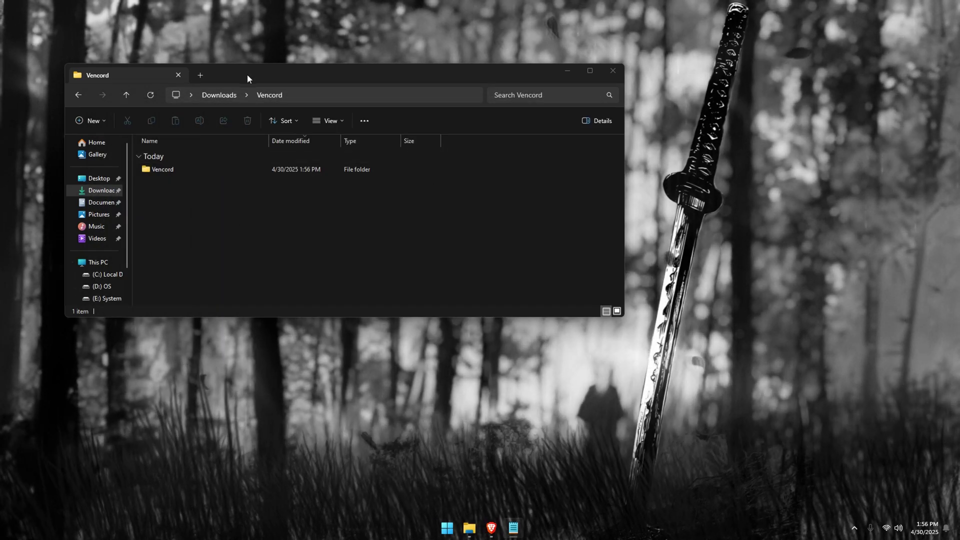
pyautogui.moveTo(247, 74); pyautogui.dragTo(414, 87)
pyautogui.moveTo(333, 182); pyautogui.dragTo(270, 203)
pyautogui.click(270, 203)
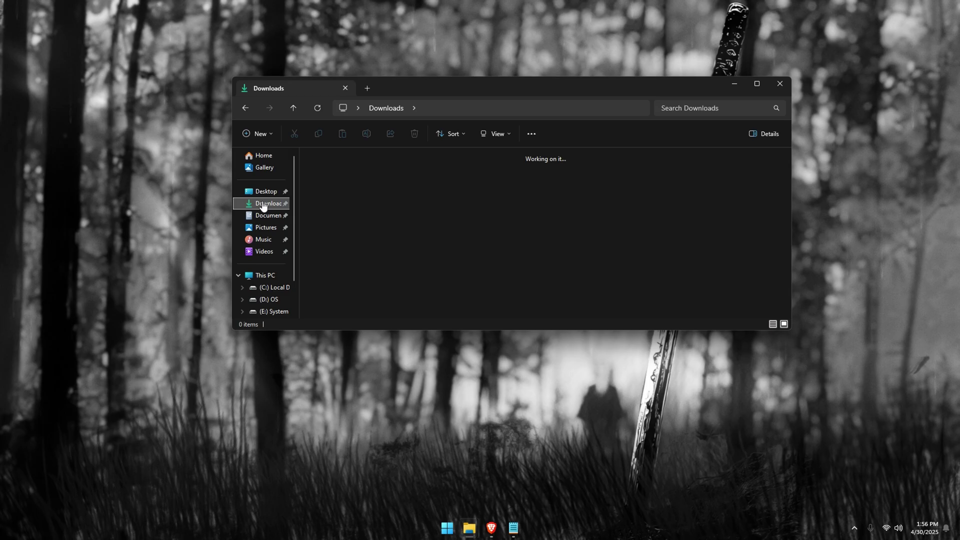
pyautogui.doubleClick(327, 190)
# - Create a new folder named userplugins inside Vencord's src folder
pyautogui.scroll(-2, 415, 267)
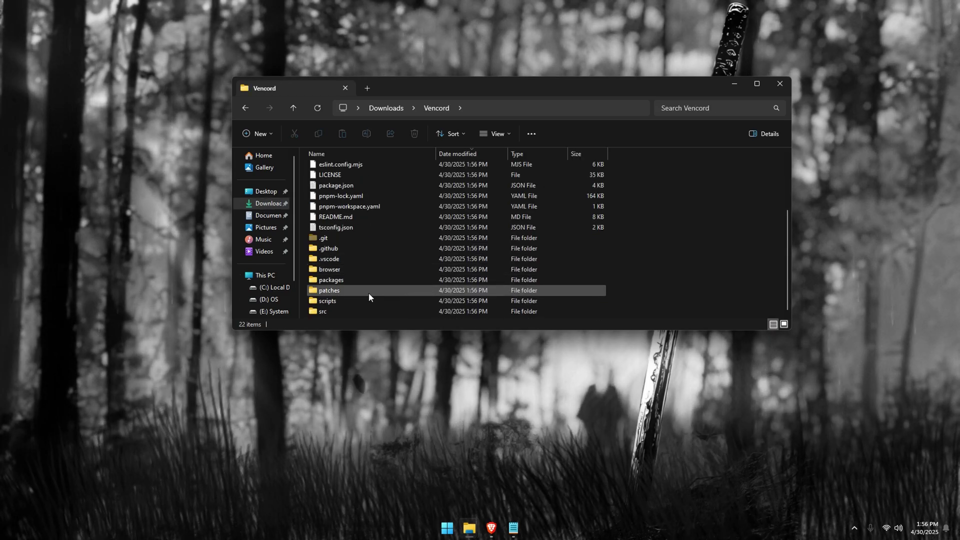
pyautogui.doubleClick(336, 311)
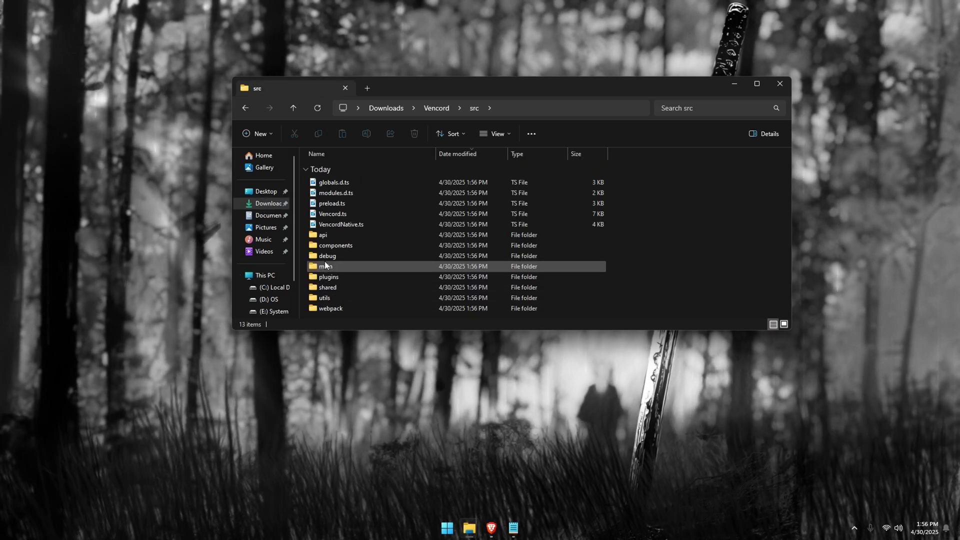
pyautogui.rightClick(664, 272)
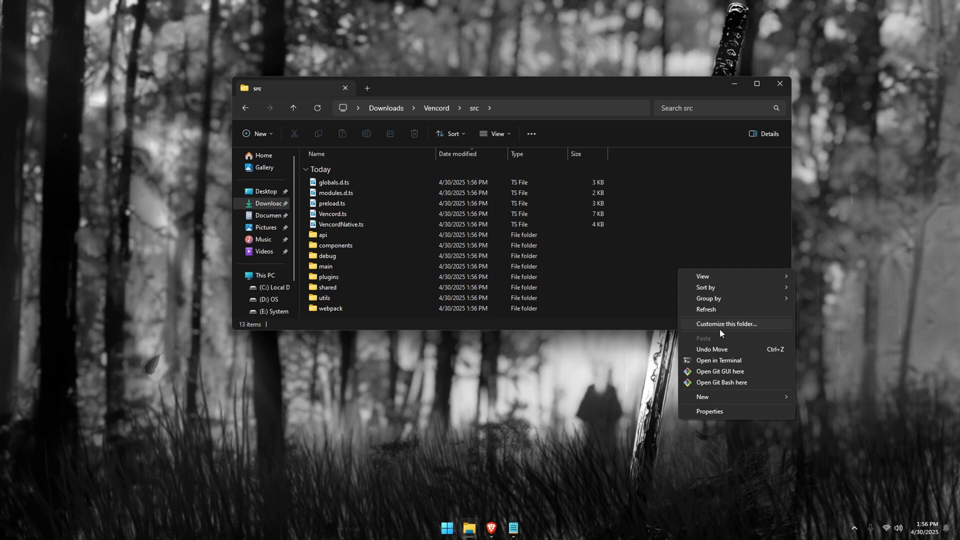
pyautogui.moveTo(724, 399)
pyautogui.click(815, 392)
pyautogui.write('userplug')
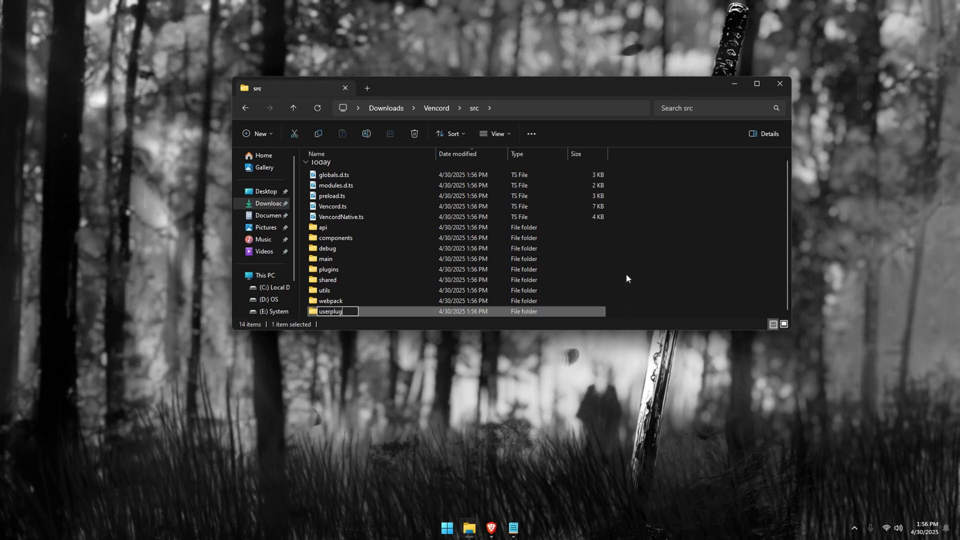
pyautogui.write('ins')
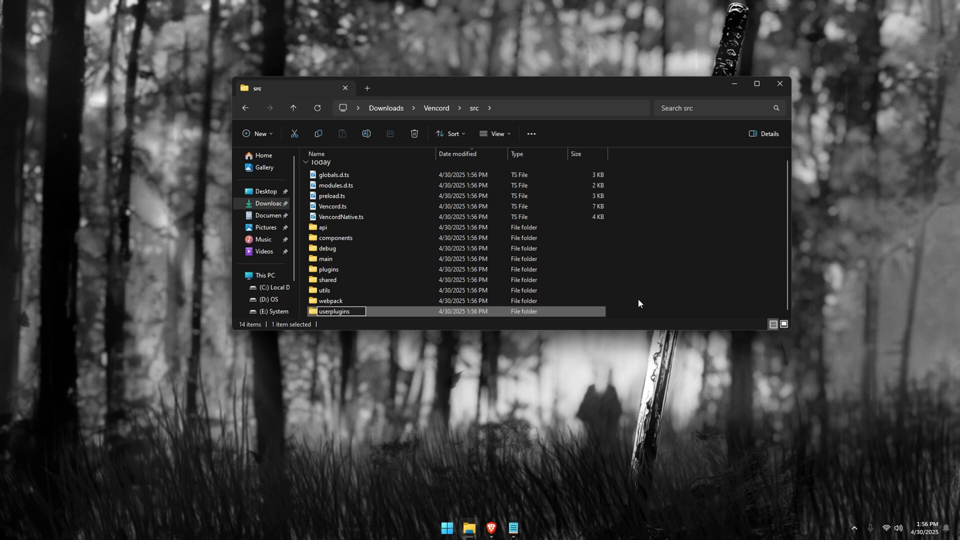
pyautogui.click(638, 300)
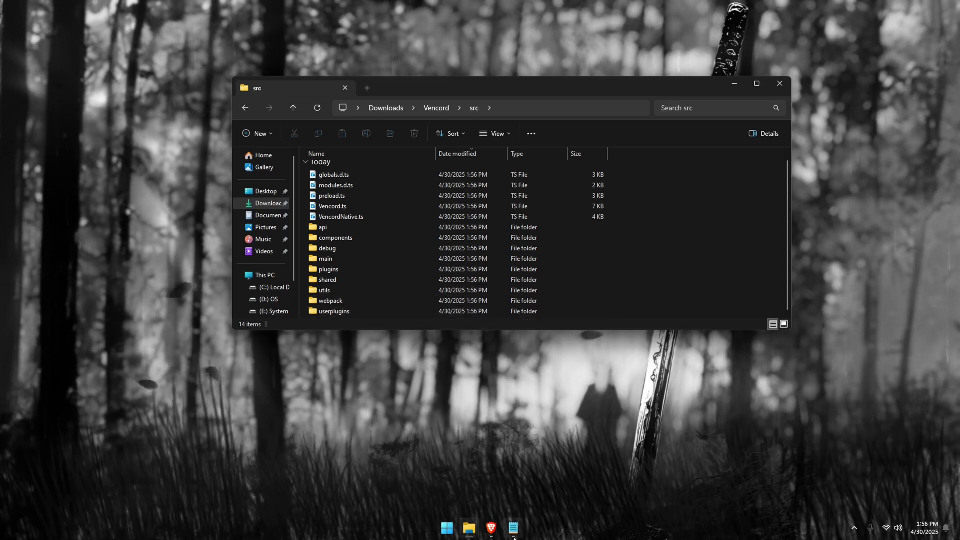
# - Open Downloads in a second File Explorer window beside the src window
pyautogui.rightClick(469, 528)
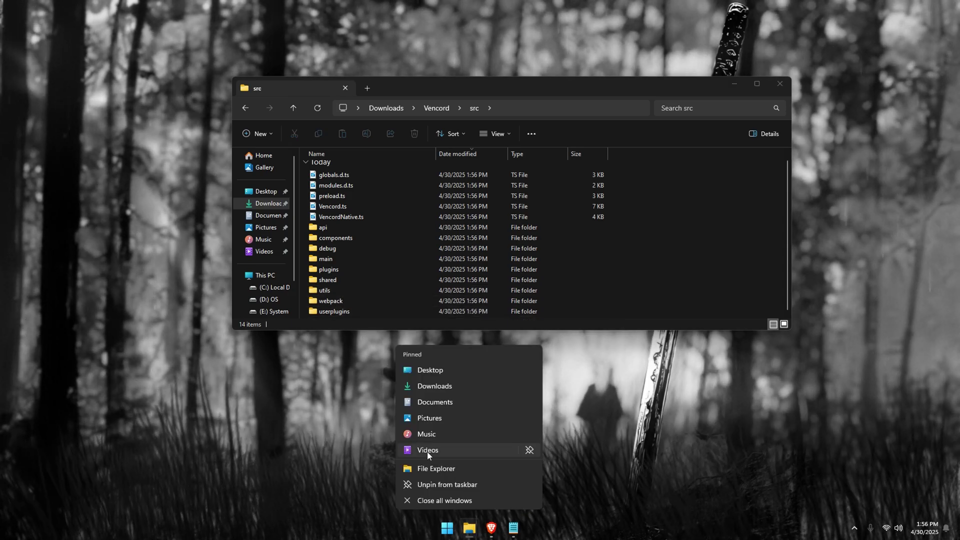
pyautogui.click(424, 388)
pyautogui.moveTo(432, 92); pyautogui.dragTo(622, 116)
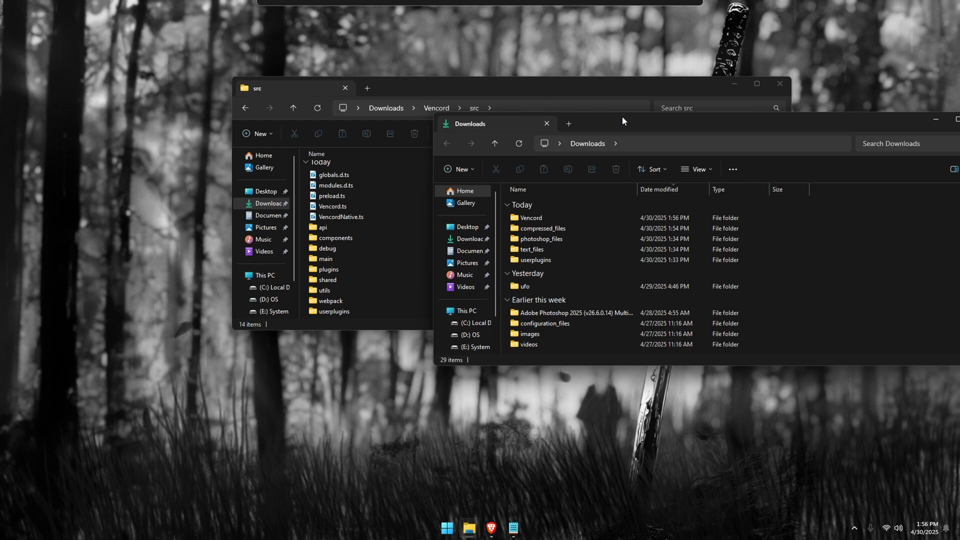
pyautogui.click(477, 236)
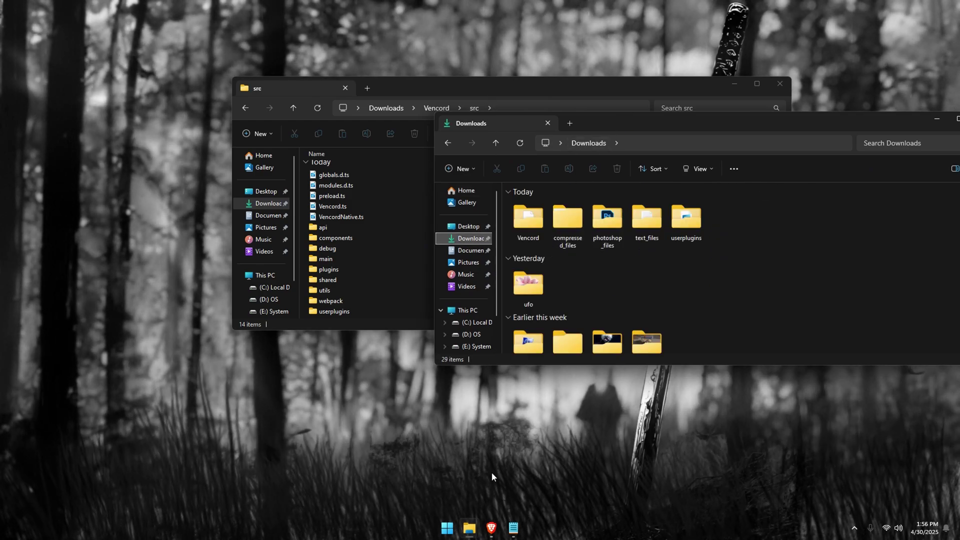
# - Check the fork's better-plugins list in Brave, then minimize the browser
pyautogui.hotkey('alt', 'Tab')
pyautogui.click(408, 4)
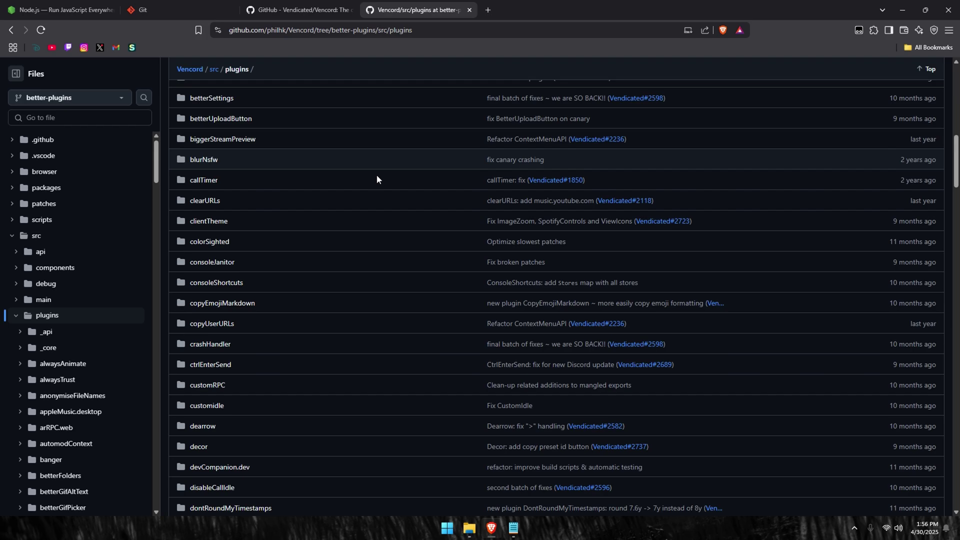
pyautogui.scroll(10, 379, 292)
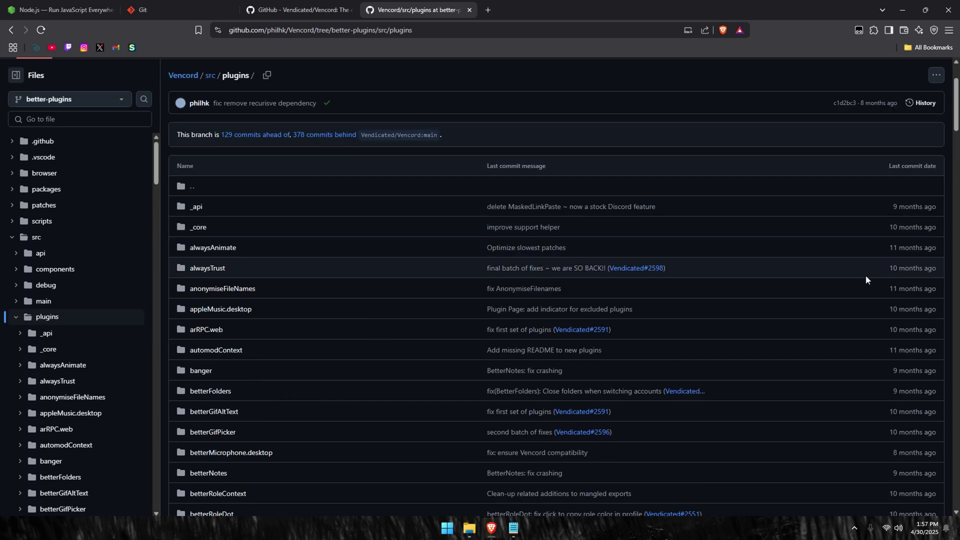
pyautogui.click(902, 9)
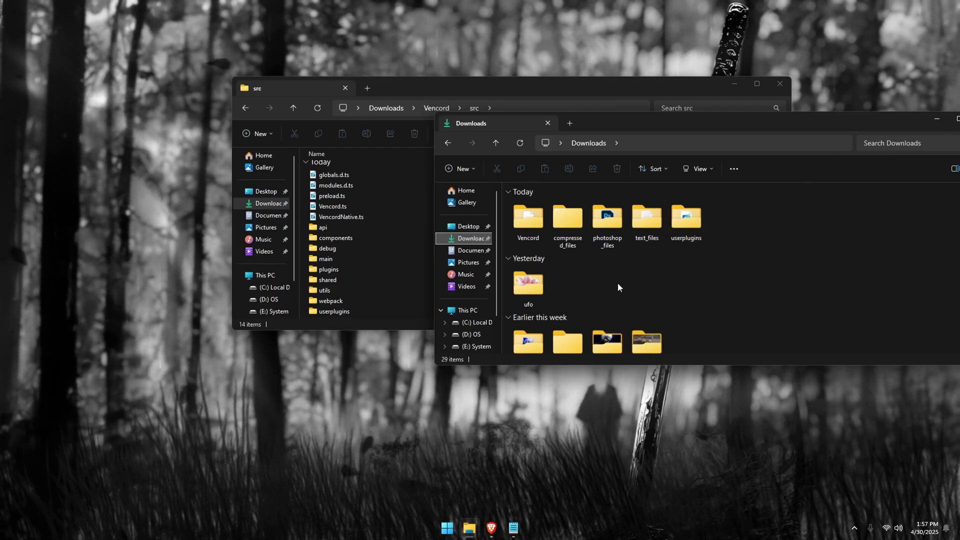
# - Open Downloads\userplugins and select its voiceChatUtilities and vc-message-logger-enhanced folders
pyautogui.doubleClick(694, 225)
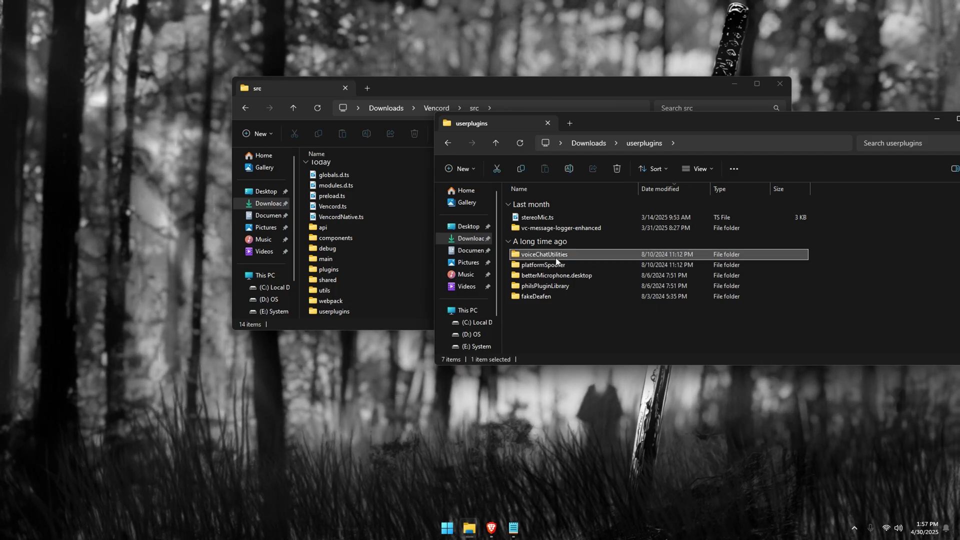
pyautogui.click(561, 254)
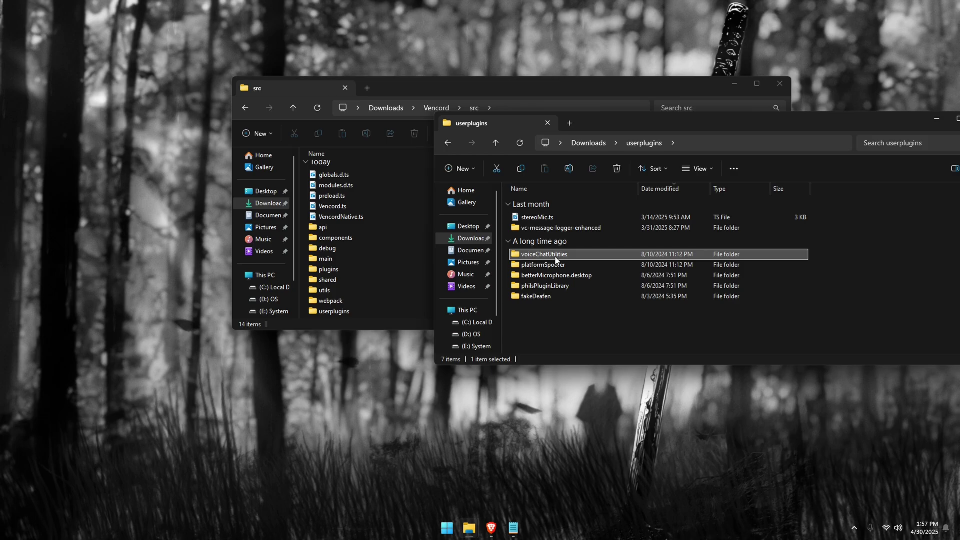
pyautogui.click(580, 228)
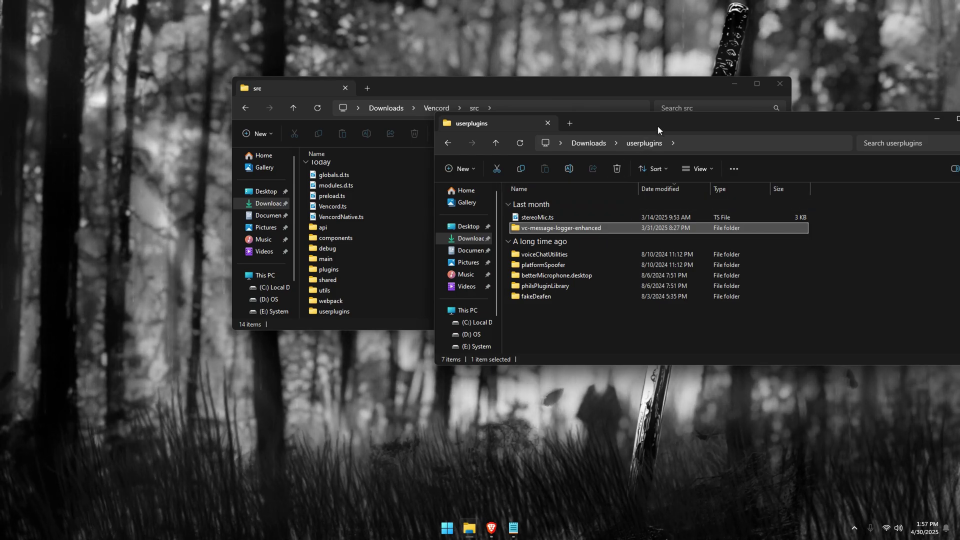
# - Move betterMicrophone.desktop and philsPluginLibrary from Downloads\userplugins into Vencord\src\userplugins
pyautogui.moveTo(658, 125); pyautogui.dragTo(577, 139)
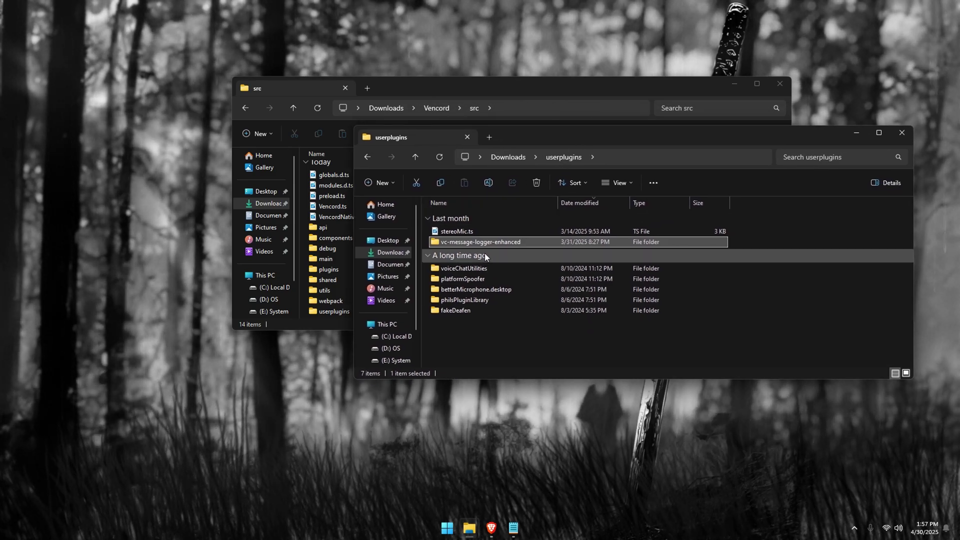
pyautogui.moveTo(800, 135); pyautogui.dragTo(835, 136)
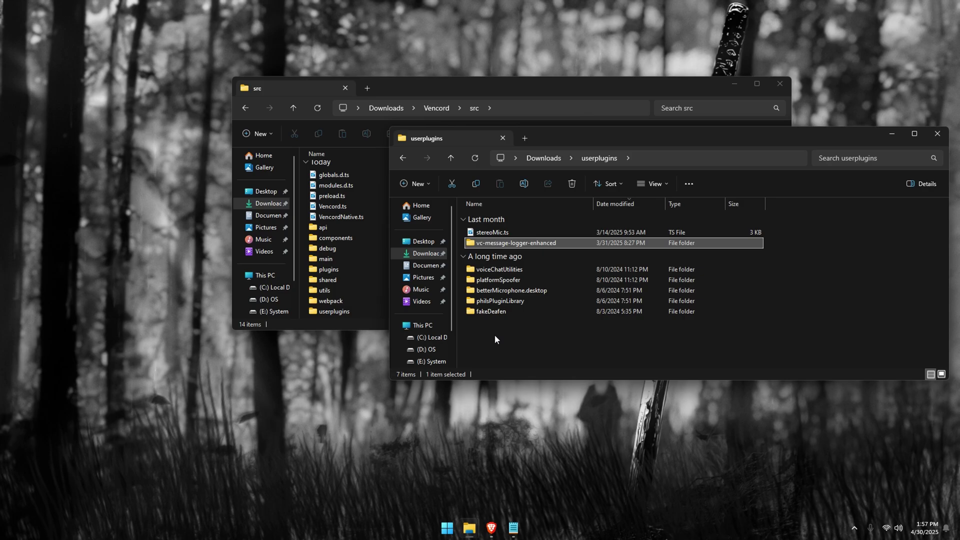
pyautogui.moveTo(551, 145); pyautogui.dragTo(575, 181)
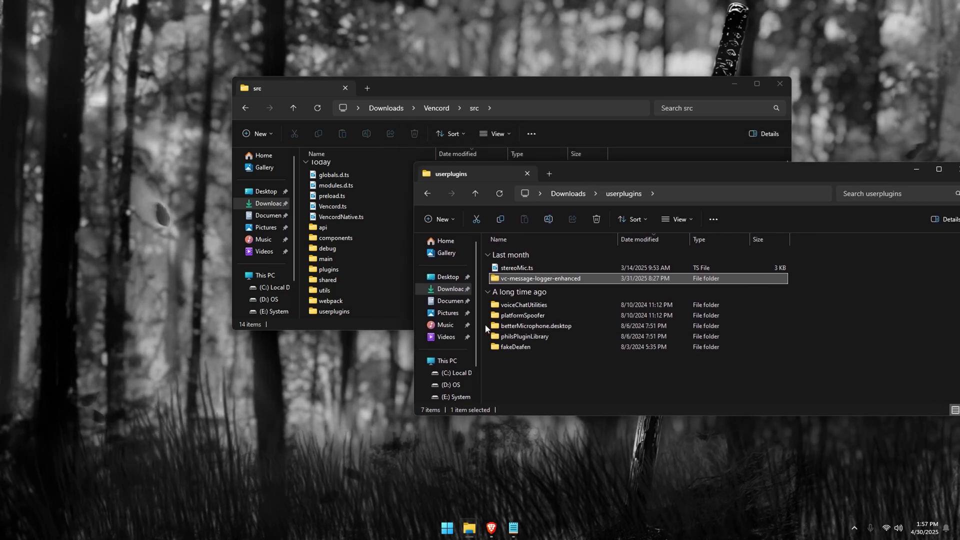
pyautogui.moveTo(484, 323)
pyautogui.mouseDown()
pyautogui.moveTo(524, 342)
pyautogui.moveTo(370, 314)
pyautogui.mouseUp()
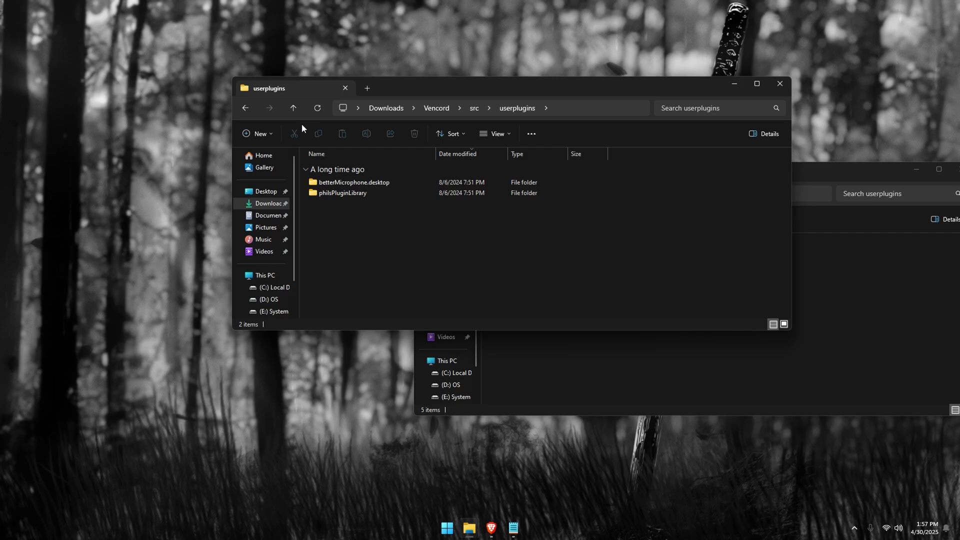
# - Open Command Prompt in the Vencord folder and run pnpm install, then pnpm build
pyautogui.click(437, 109)
pyautogui.click(498, 110)
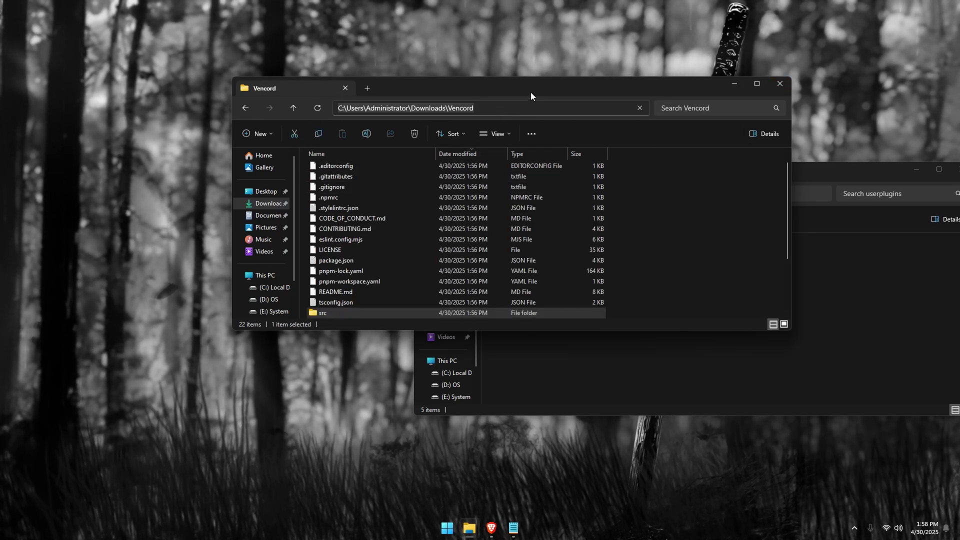
pyautogui.write('cmd')
pyautogui.press('Return')
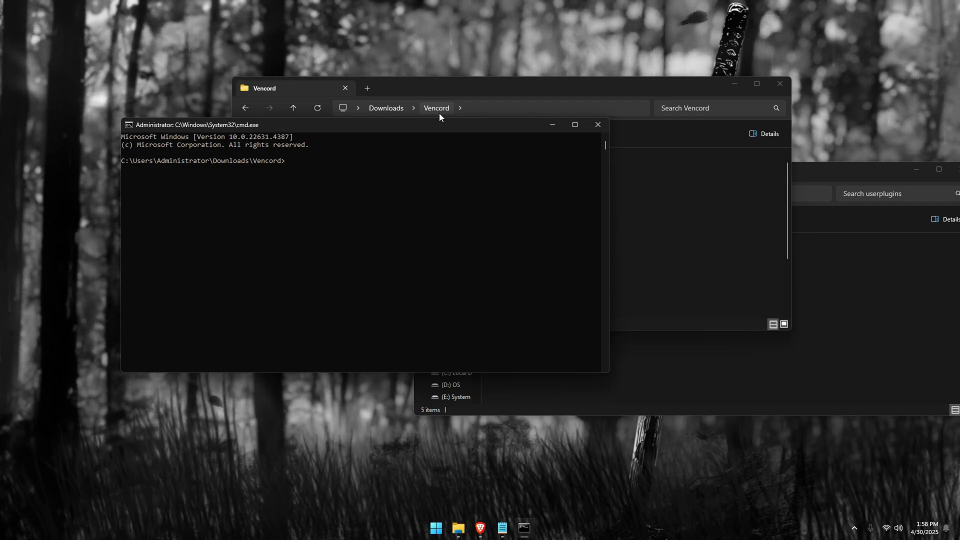
pyautogui.write('pnpm i')
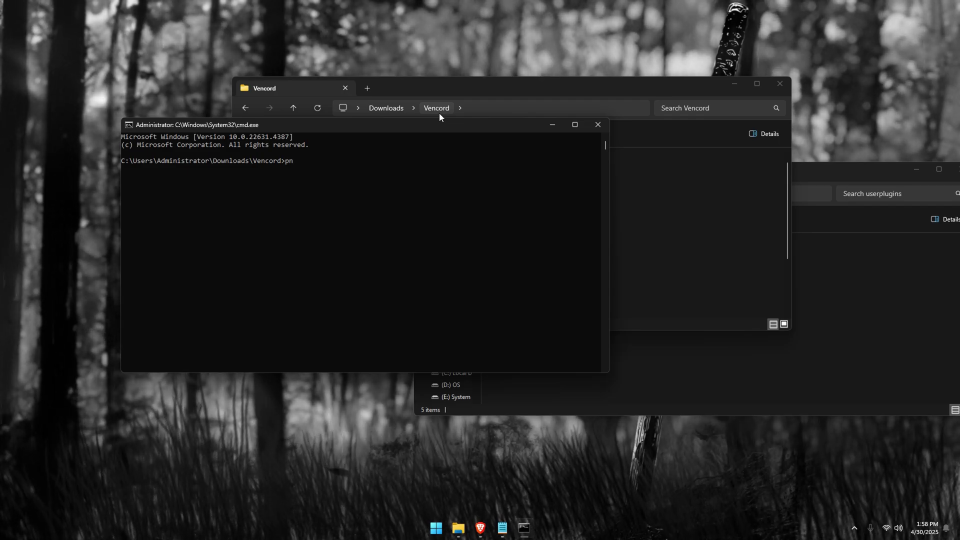
pyautogui.write('nstall')
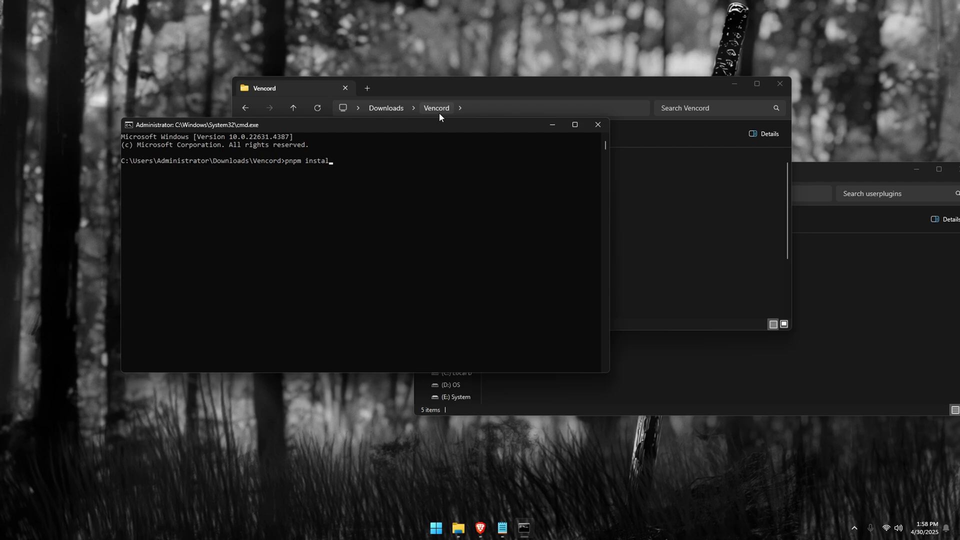
pyautogui.press('Return')
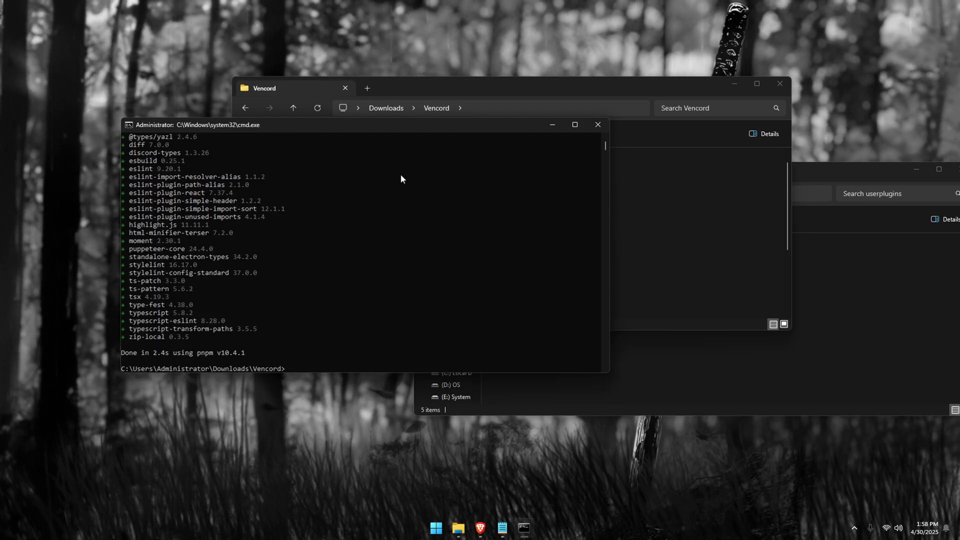
pyautogui.write('pnpm build')
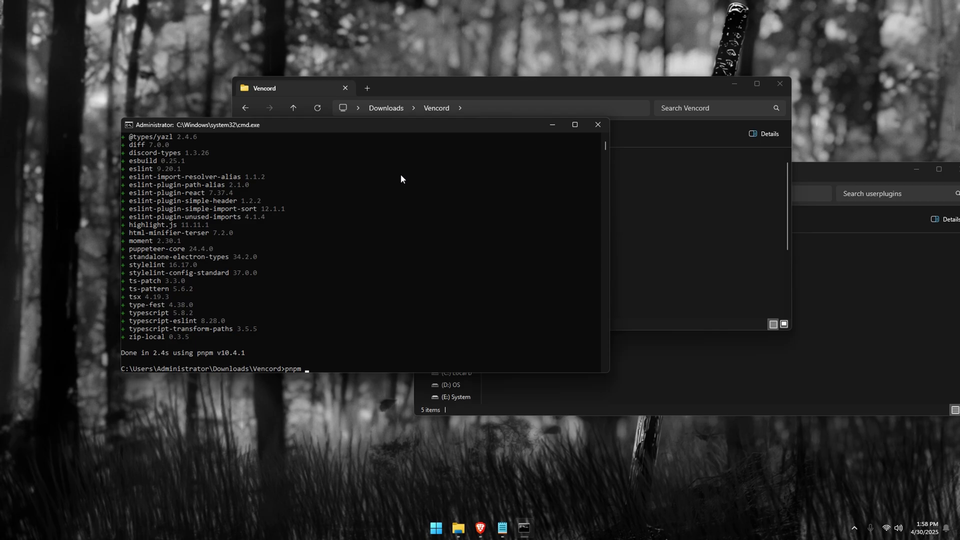
pyautogui.press('Return')
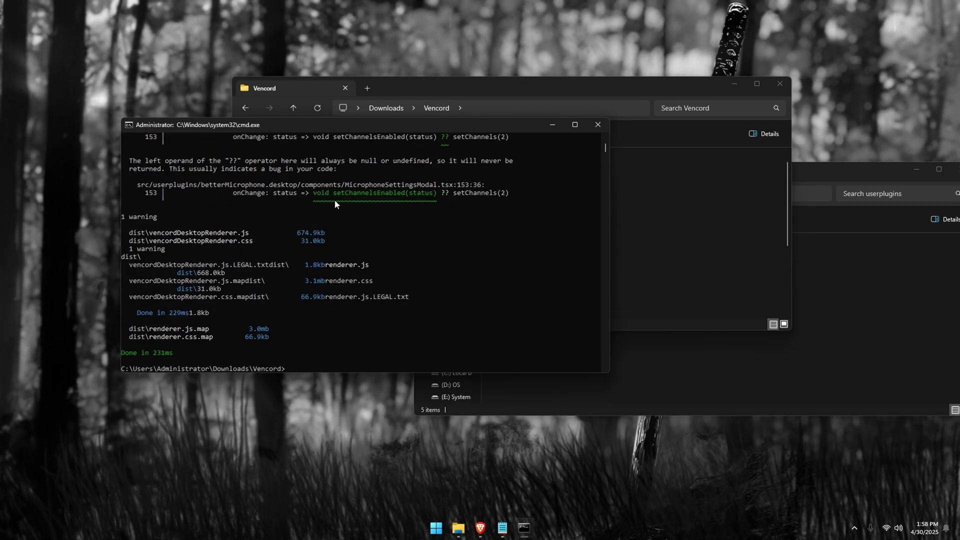
# - Run the Vencord injector and patch the Stable Discord install
pyautogui.write('pnpminject')
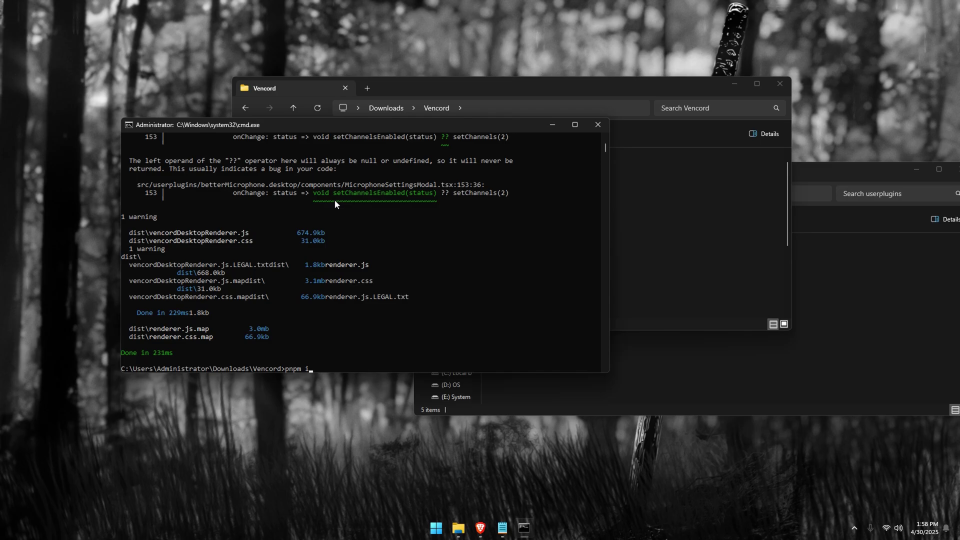
pyautogui.press('Return')
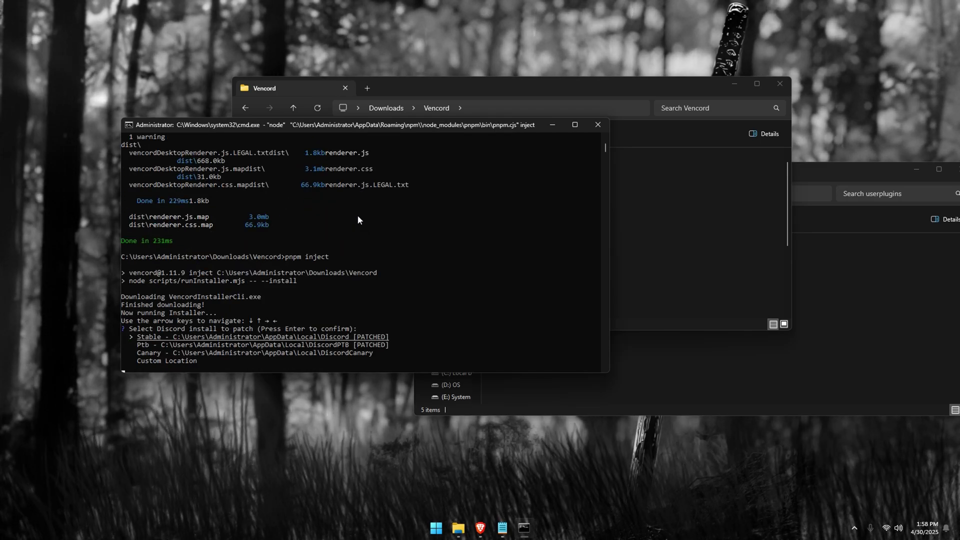
pyautogui.press('Down')
pyautogui.press('Up')
pyautogui.press('Down')
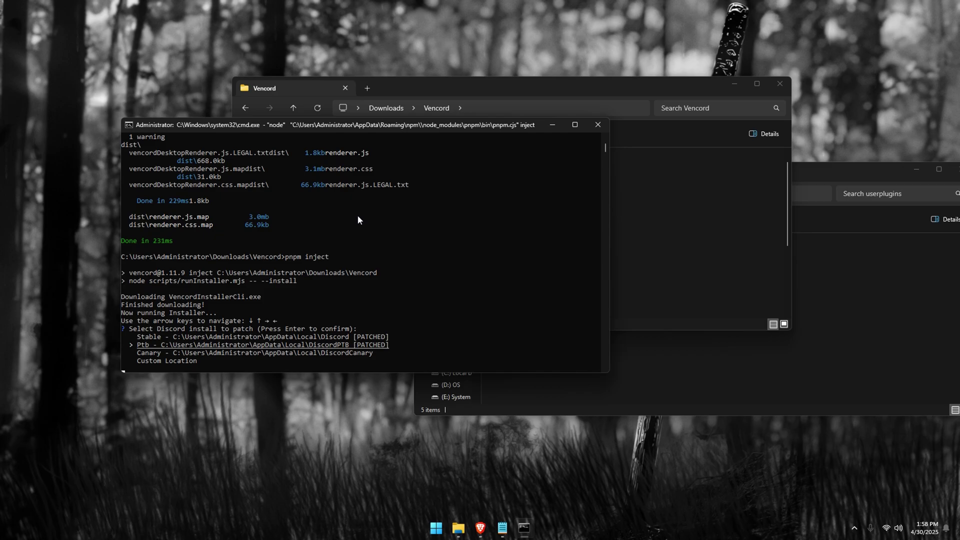
pyautogui.press('Up')
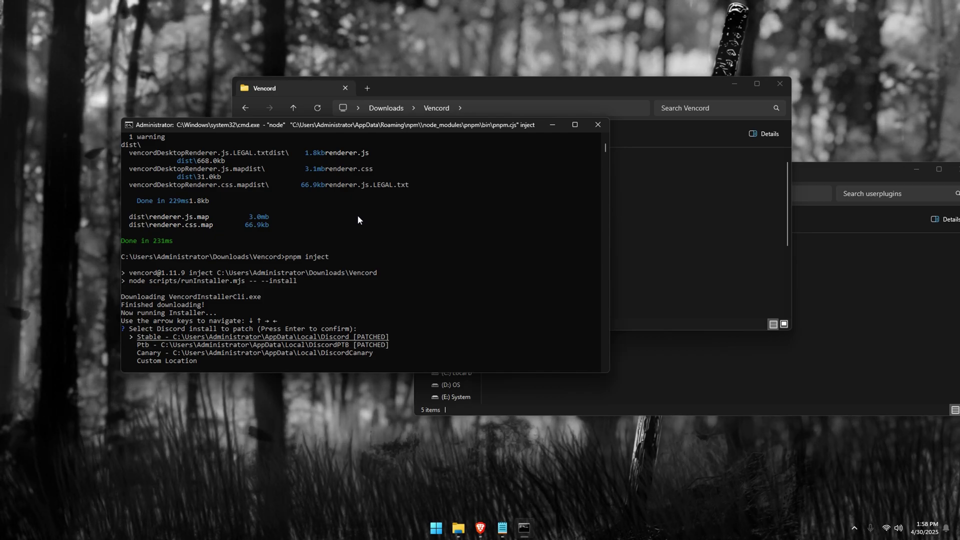
pyautogui.press('Return')
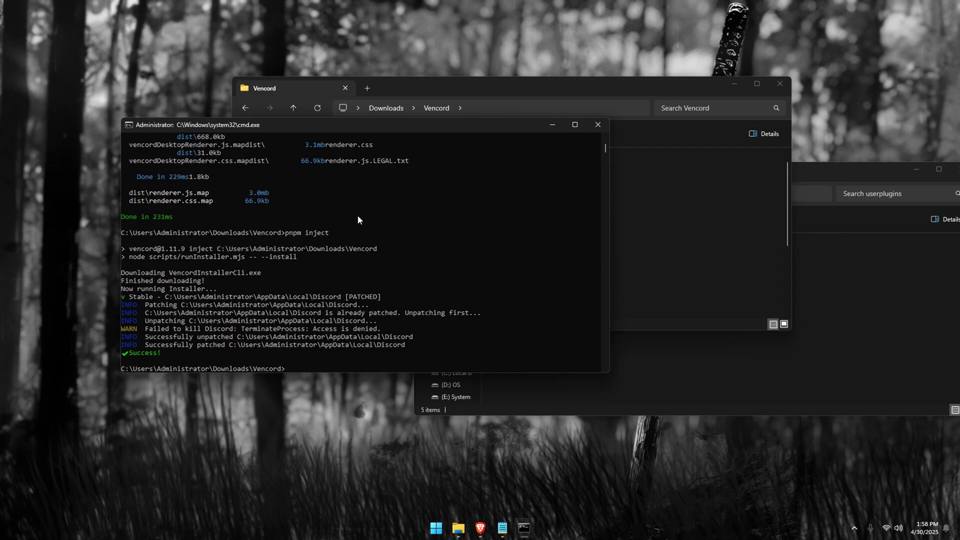
# - Close Command Prompt and launch Discord from the Start menu
pyautogui.click(605, 125)
pyautogui.press('super')
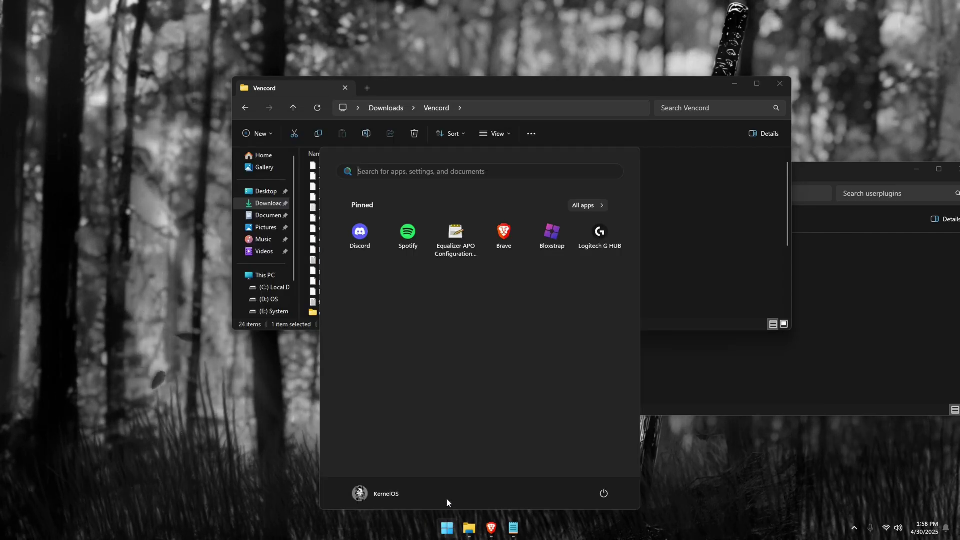
pyautogui.click(344, 228)
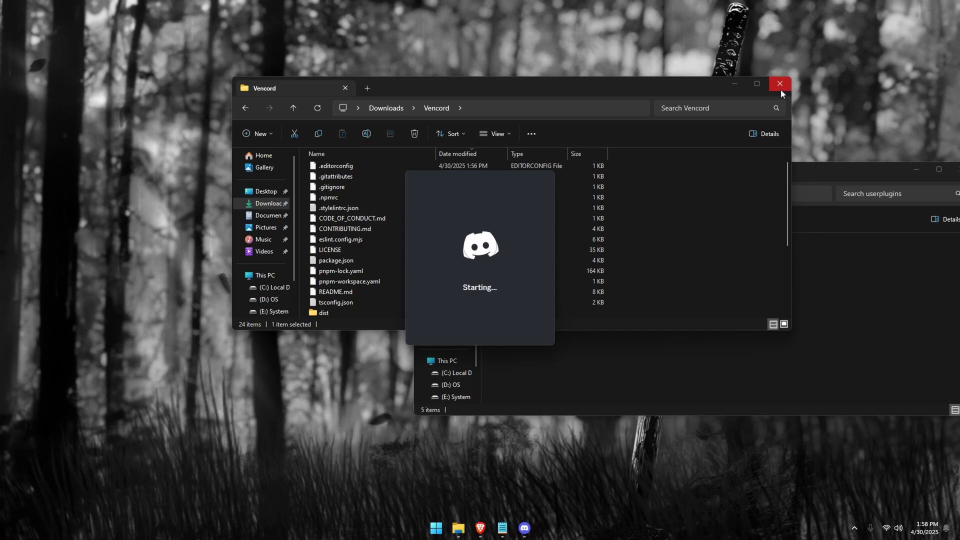
# - Close both the userplugins and Vencord File Explorer windows
pyautogui.click(637, 352)
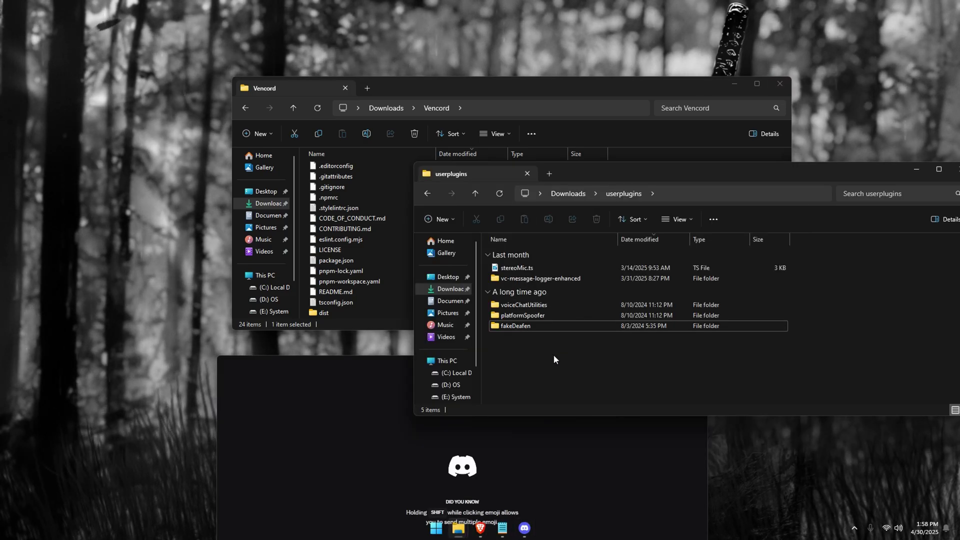
pyautogui.moveTo(723, 175); pyautogui.dragTo(473, 128)
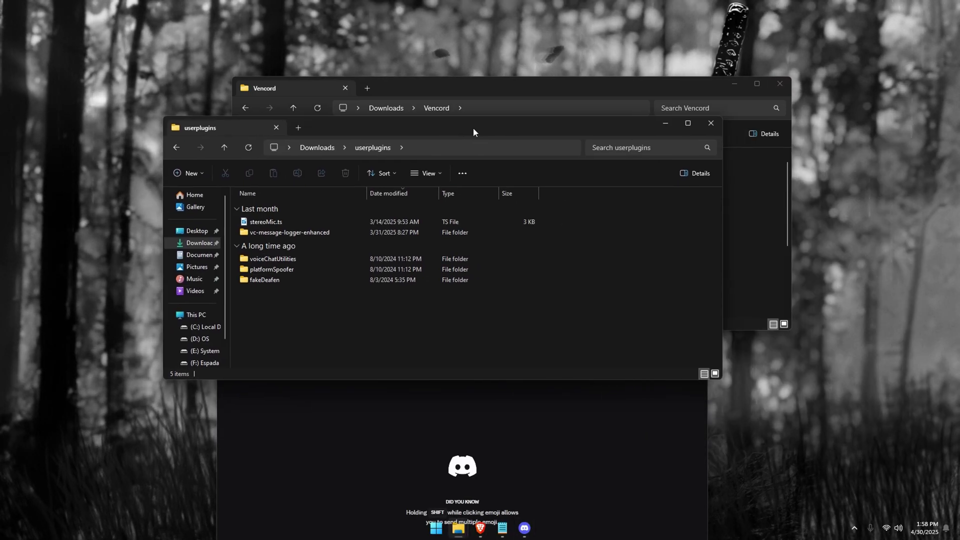
pyautogui.click(710, 123)
pyautogui.click(779, 83)
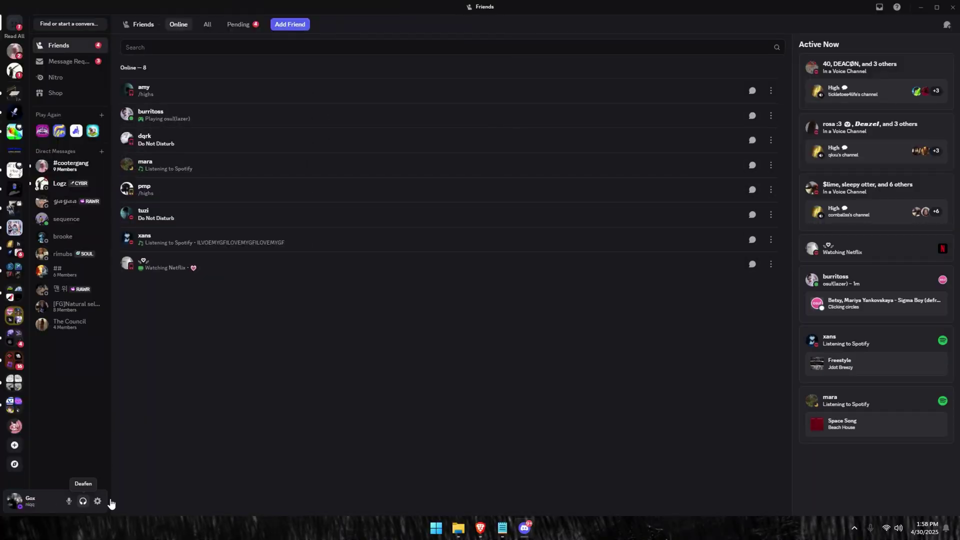
# - In Vencord's Plugins settings, search 'phi' to find PhilsPluginLibrary listed as an enabled required plugin
pyautogui.click(110, 502)
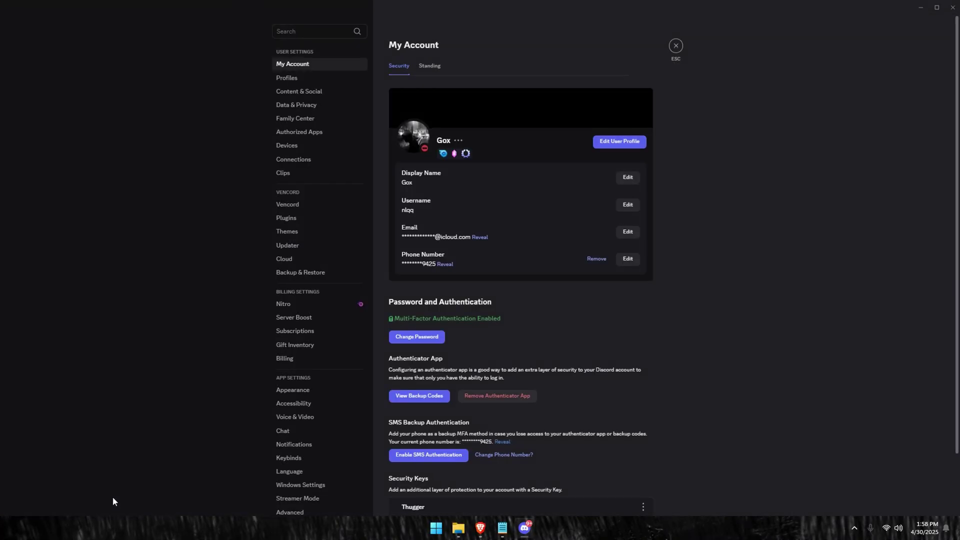
pyautogui.click(307, 218)
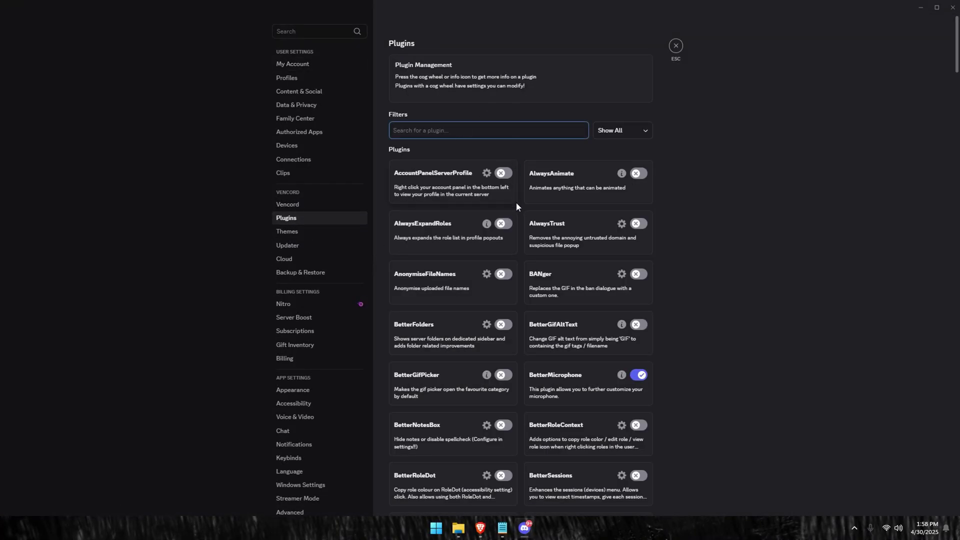
pyautogui.write('better')
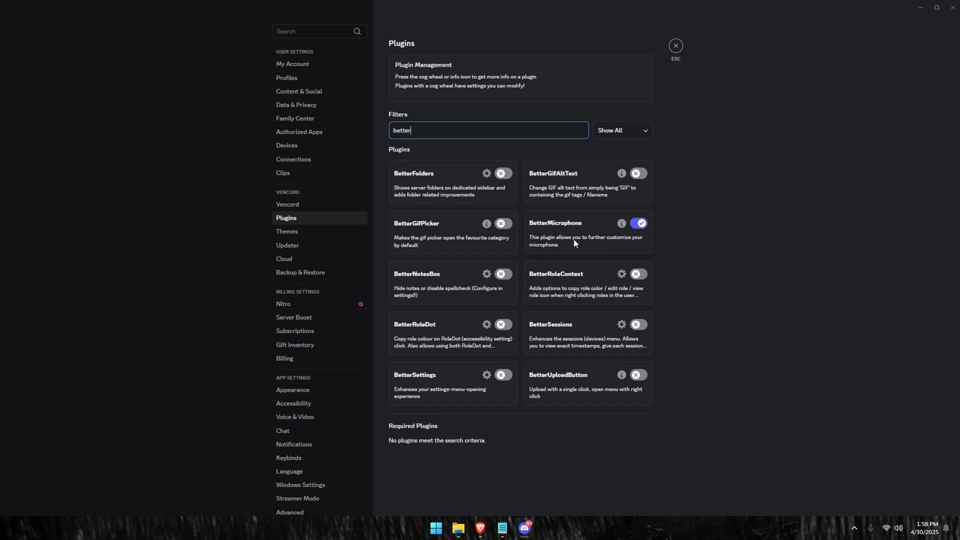
pyautogui.press('BackSpace')
pyautogui.press('BackSpace')
pyautogui.press('BackSpace')
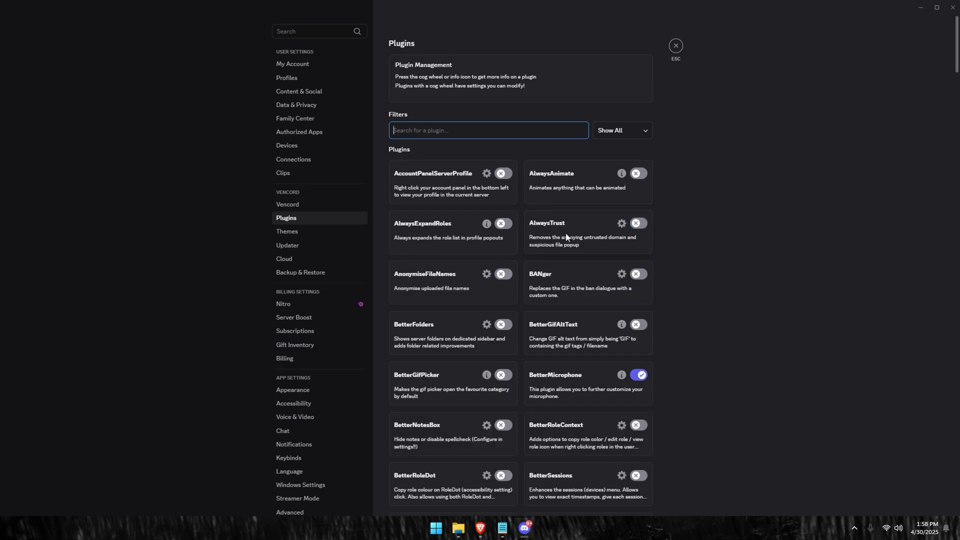
pyautogui.write('mess')
pyautogui.press('BackSpace')
pyautogui.press('BackSpace')
pyautogui.press('BackSpace')
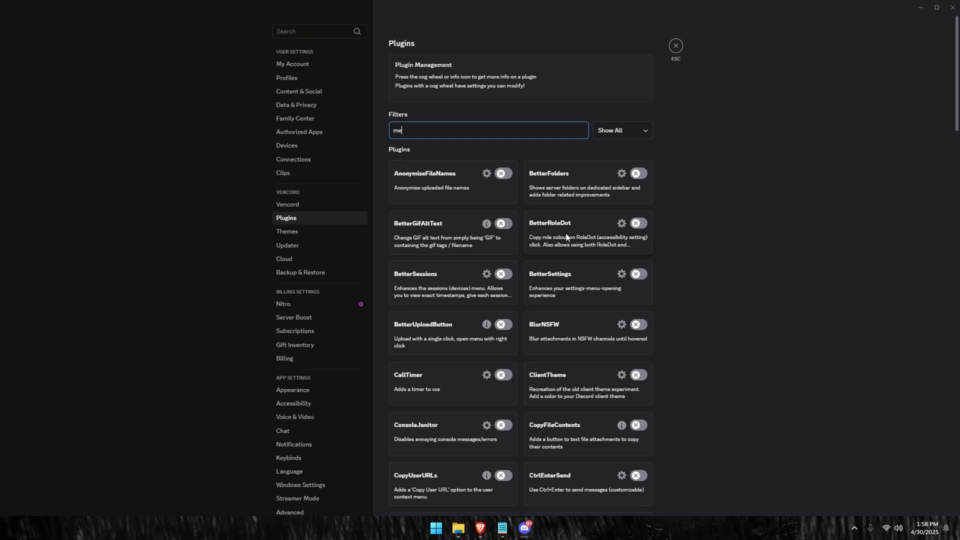
pyautogui.write('phi')
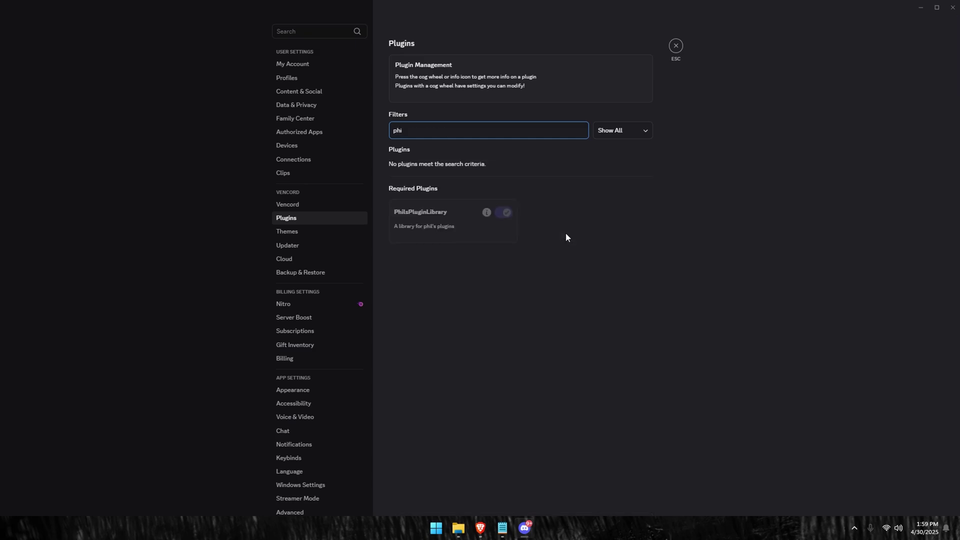
# - From Vencord's Quick Actions, open the settings folder containing quickCss.css and settings.json
pyautogui.click(318, 206)
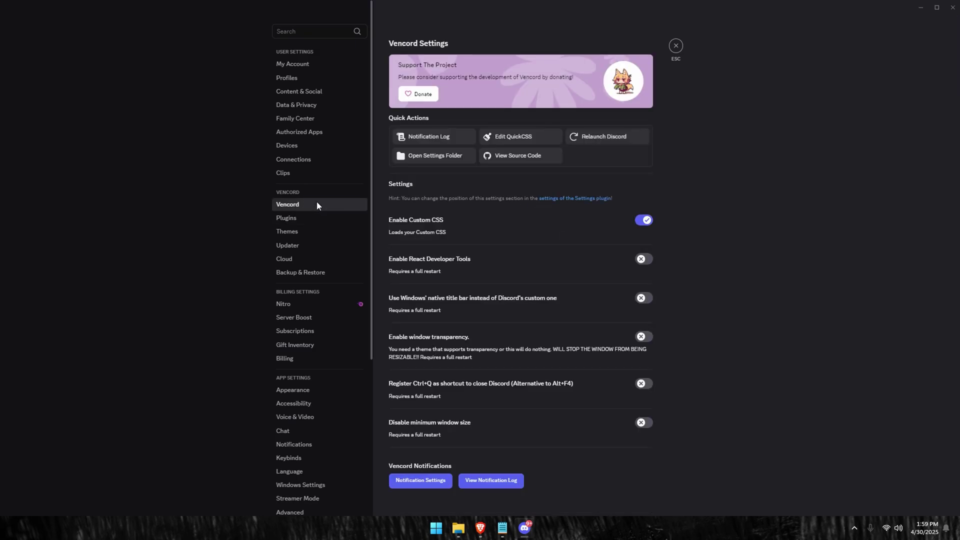
pyautogui.click(447, 161)
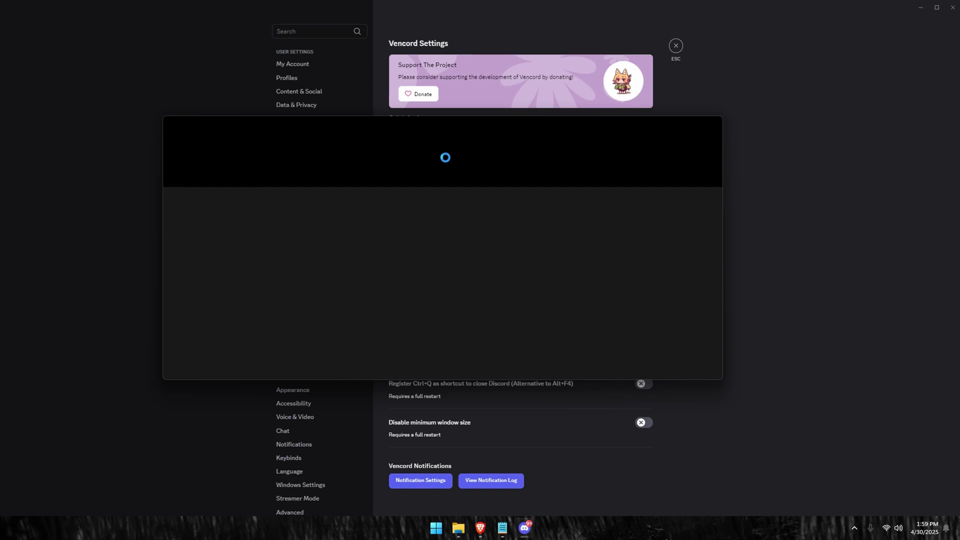
pyautogui.doubleClick(278, 218)
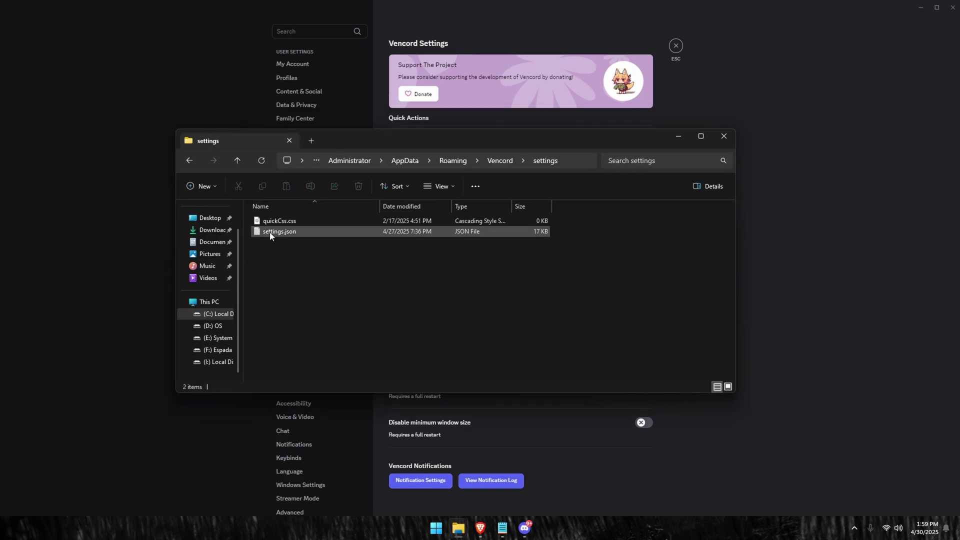
# - Open settings.json in Notepad and find the BetterMicrophone plugin entry
pyautogui.doubleClick(286, 233)
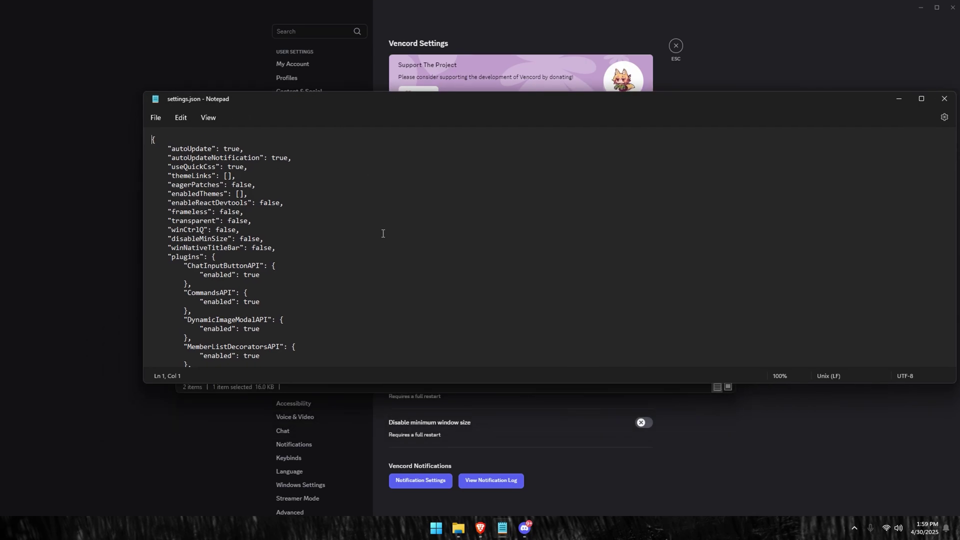
pyautogui.write('bett')
pyautogui.write('er')
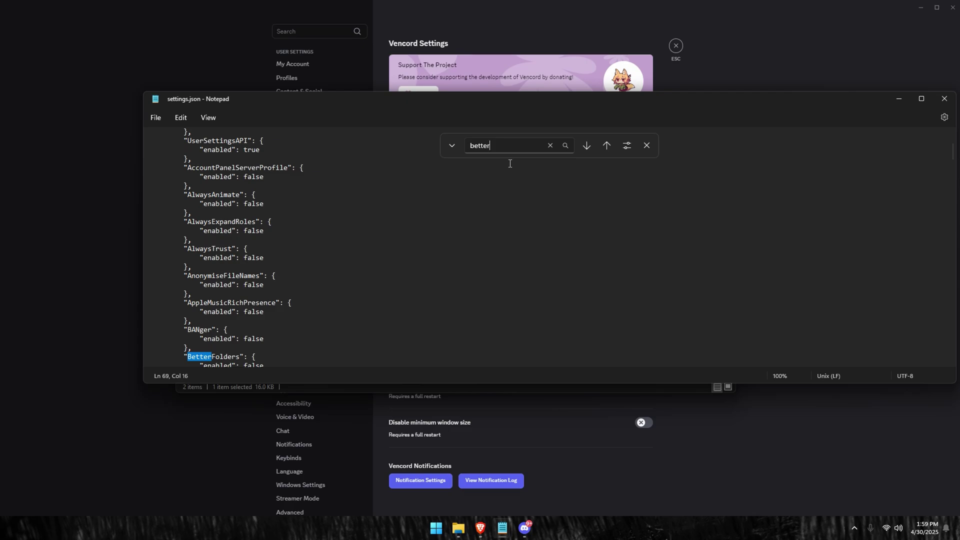
pyautogui.scroll(-2, 436, 185)
pyautogui.write('mic')
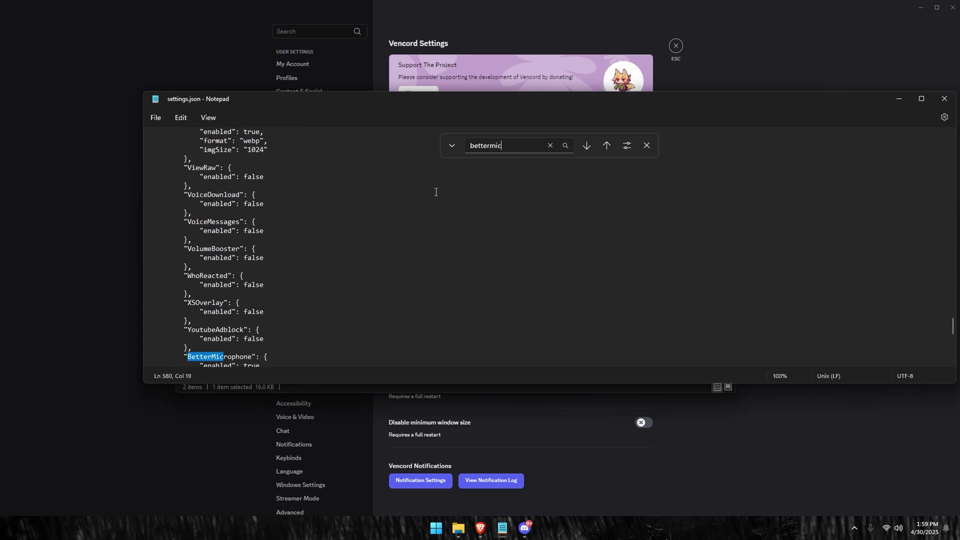
pyautogui.scroll(-6, 367, 154)
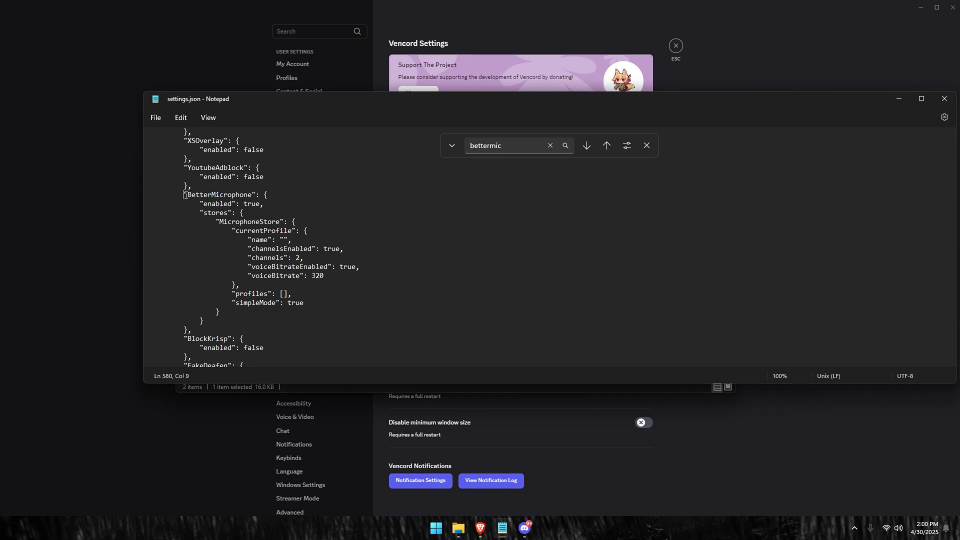
# - Re-indent the BetterMicrophone block, then search the file for the PhilsPluginLibrary entry
pyautogui.moveTo(185, 195); pyautogui.dragTo(296, 307)
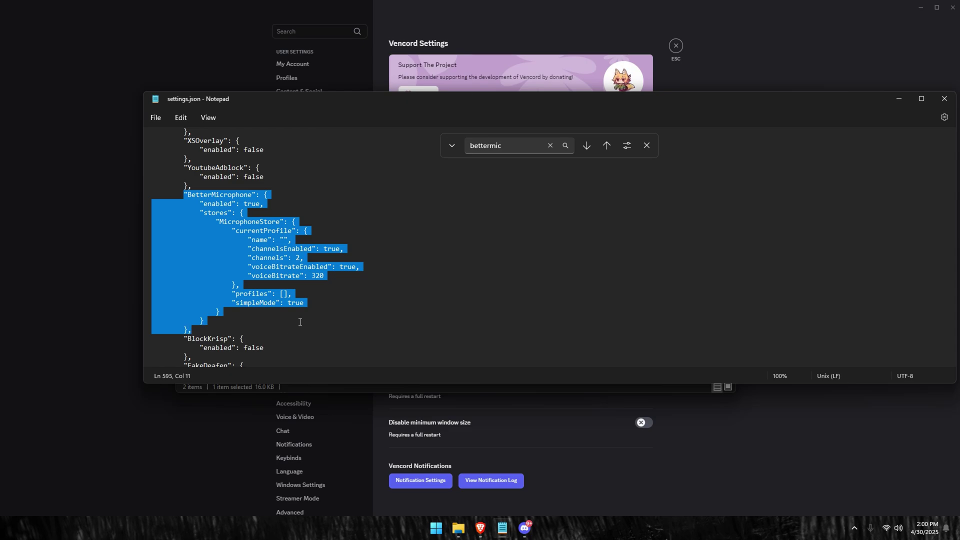
pyautogui.hotkey('ctrl', 'v')
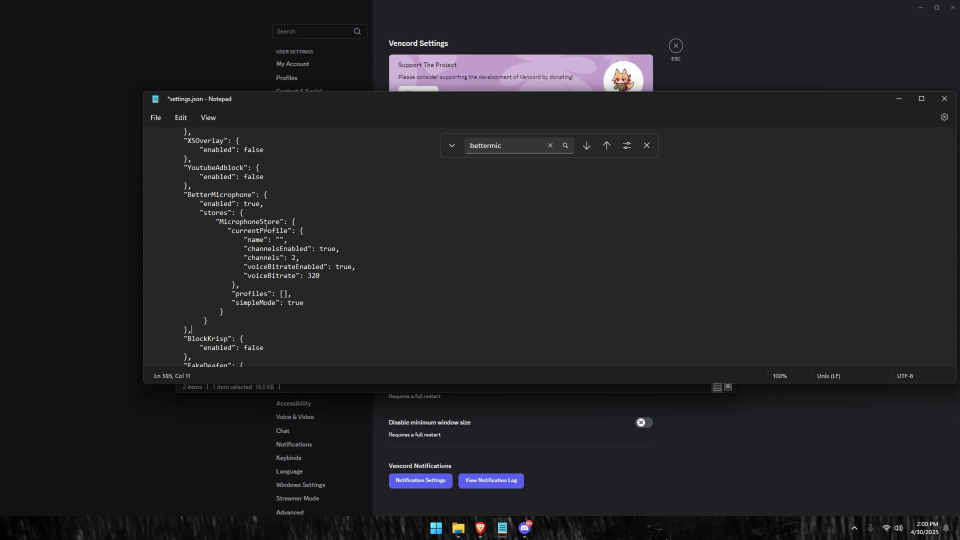
pyautogui.scroll(-4, 266, 226)
pyautogui.click(509, 143)
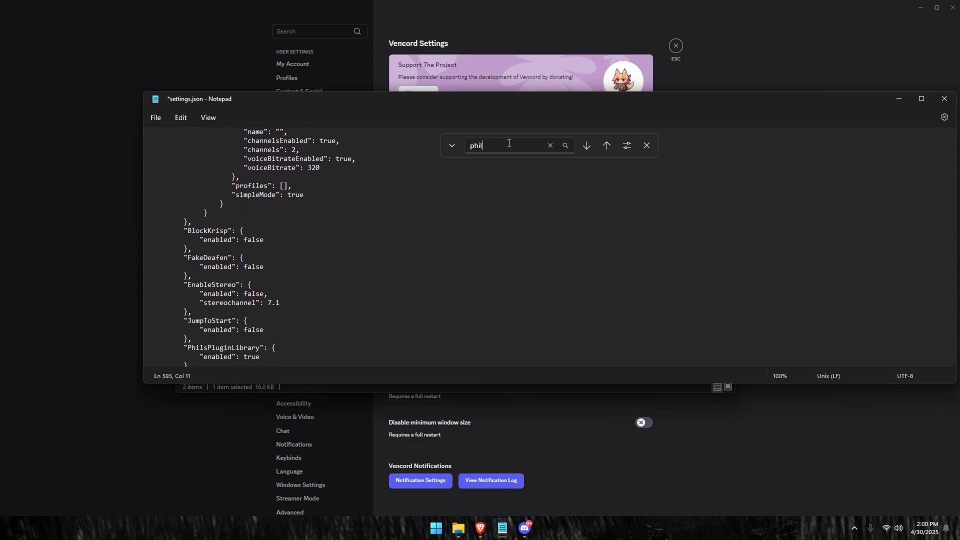
pyautogui.scroll(-4, 243, 247)
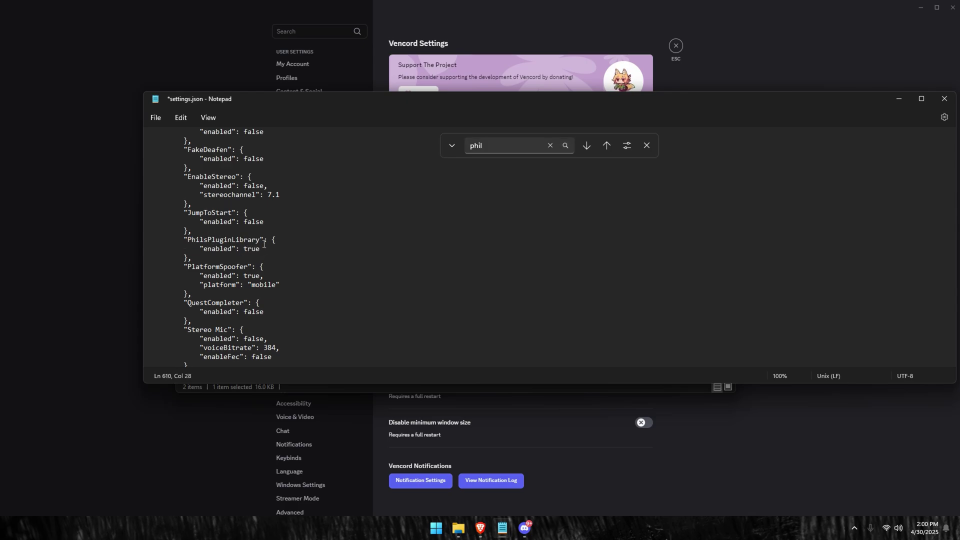
# - Save the edited settings.json and close Notepad
pyautogui.click(154, 119)
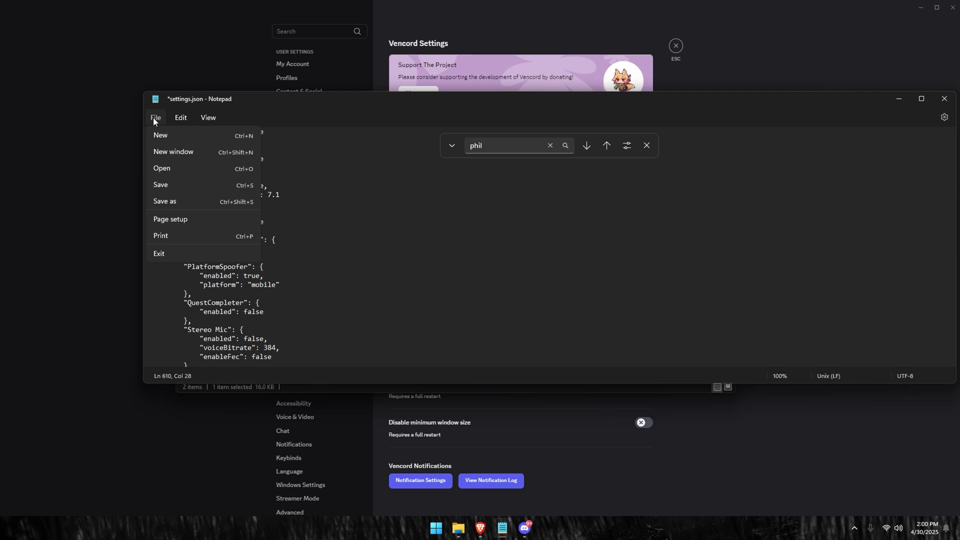
pyautogui.click(174, 187)
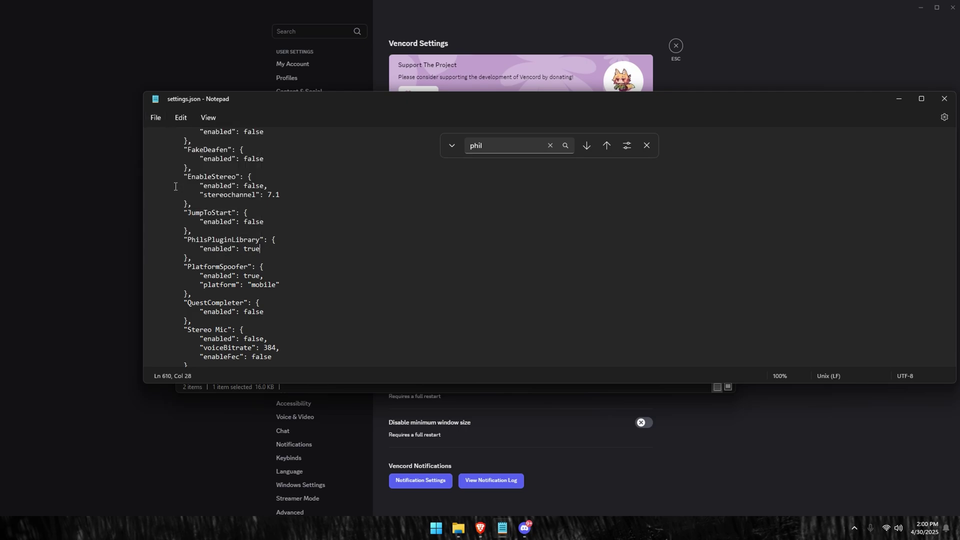
pyautogui.moveTo(690, 106); pyautogui.dragTo(542, 107)
pyautogui.click(796, 99)
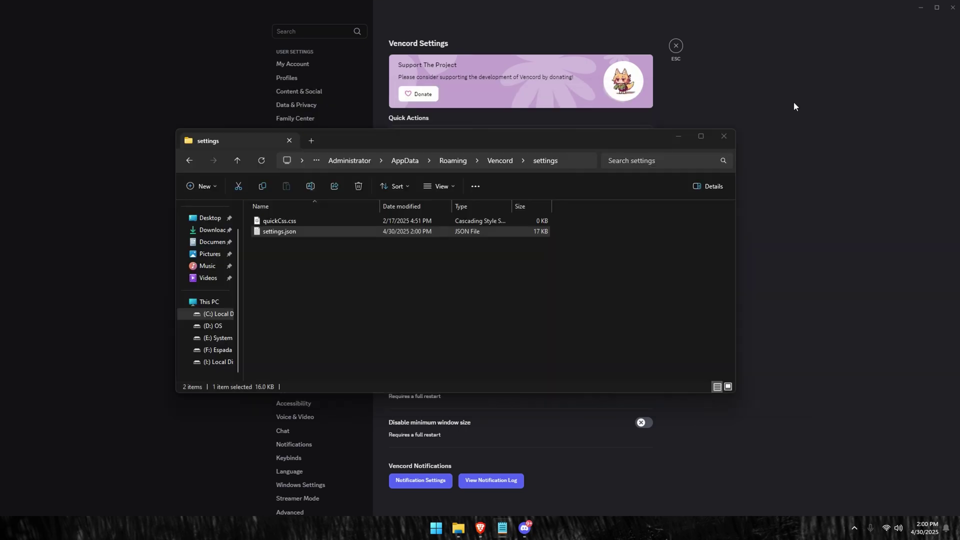
# - Close the settings folder and Vencord settings, then go to the Highs & Lows server
pyautogui.click(724, 136)
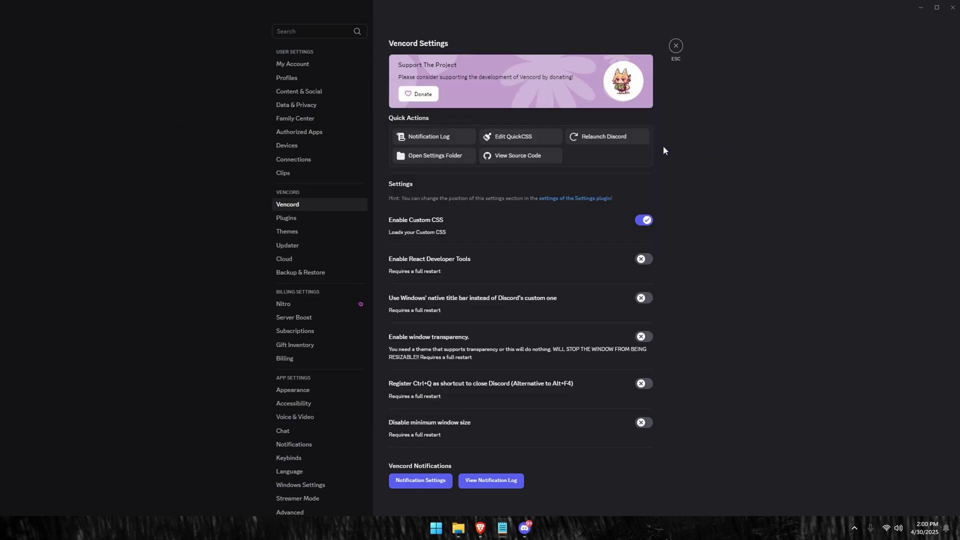
pyautogui.click(676, 46)
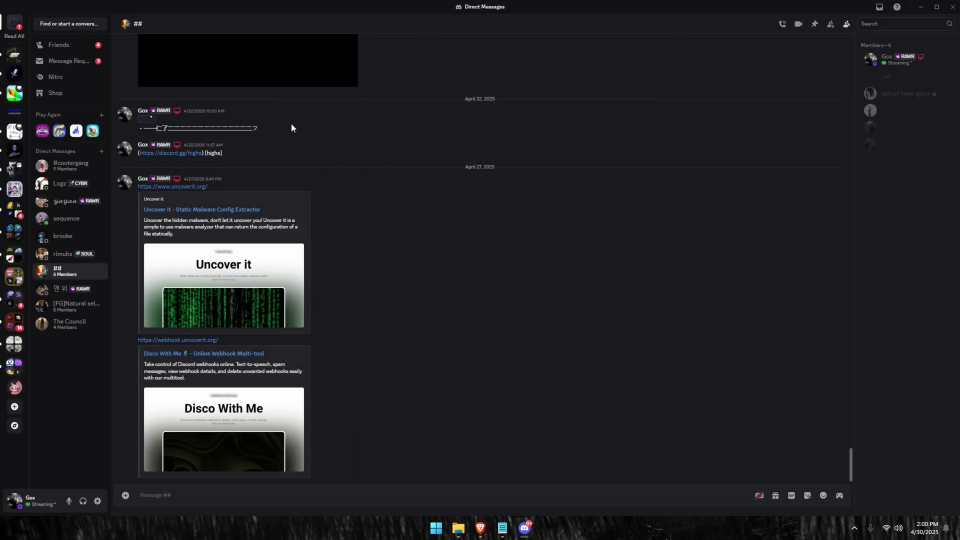
pyautogui.click(15, 170)
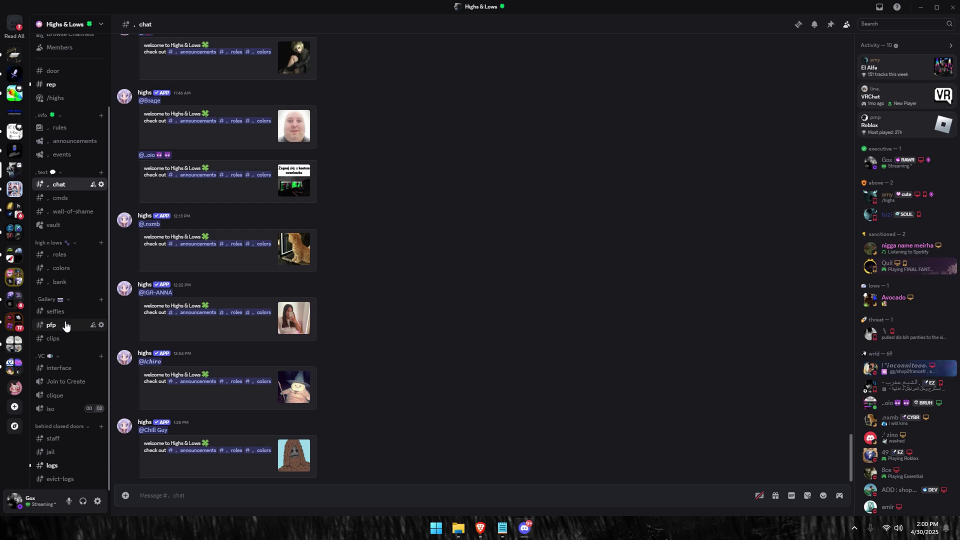
# - In #vault's Stereo fix post, save the discord_voice.node attachment to Downloads
pyautogui.click(60, 225)
pyautogui.scroll(-5, 226, 287)
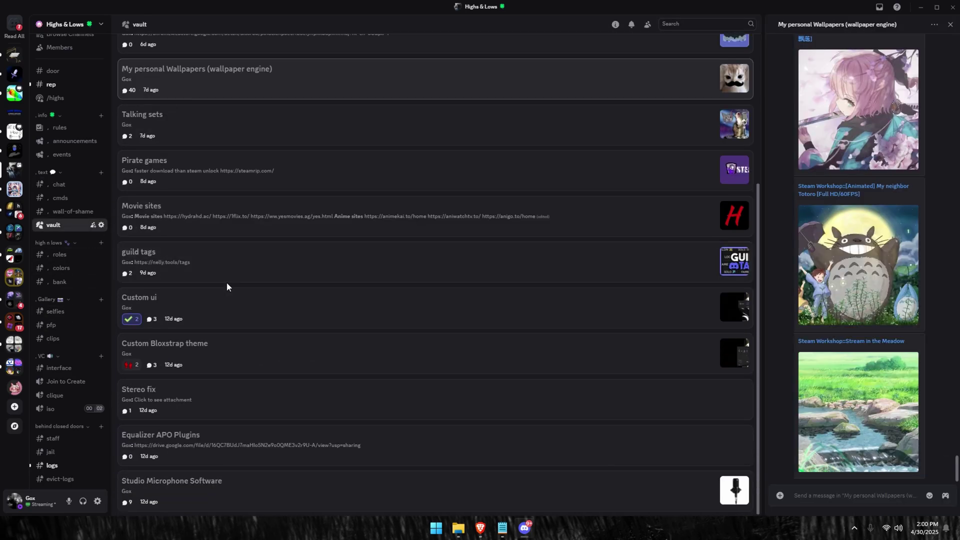
pyautogui.click(194, 406)
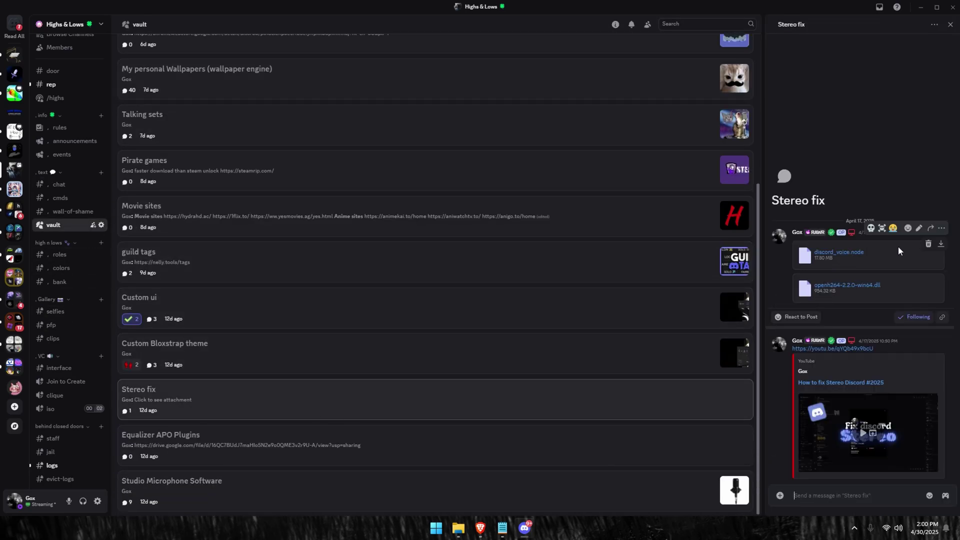
pyautogui.click(942, 246)
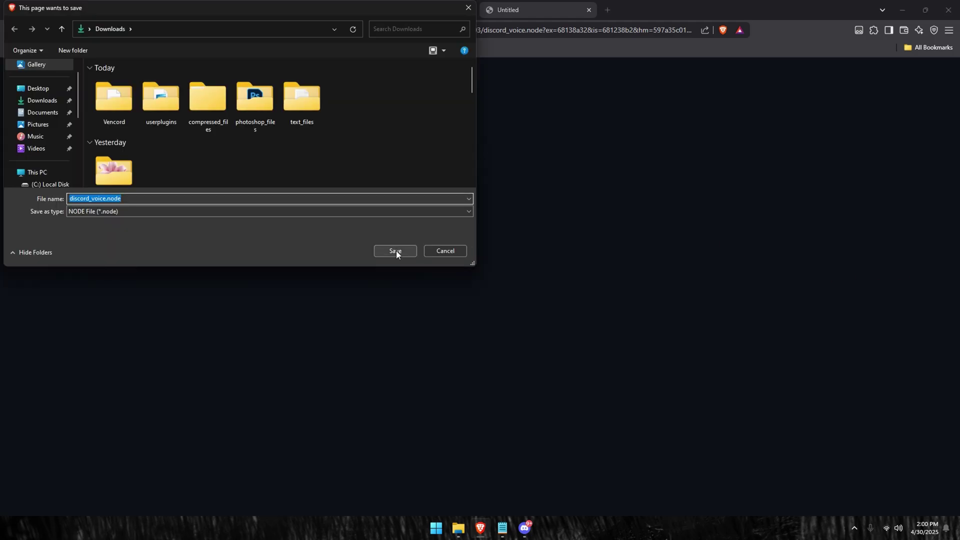
pyautogui.click(396, 251)
pyautogui.click(903, 7)
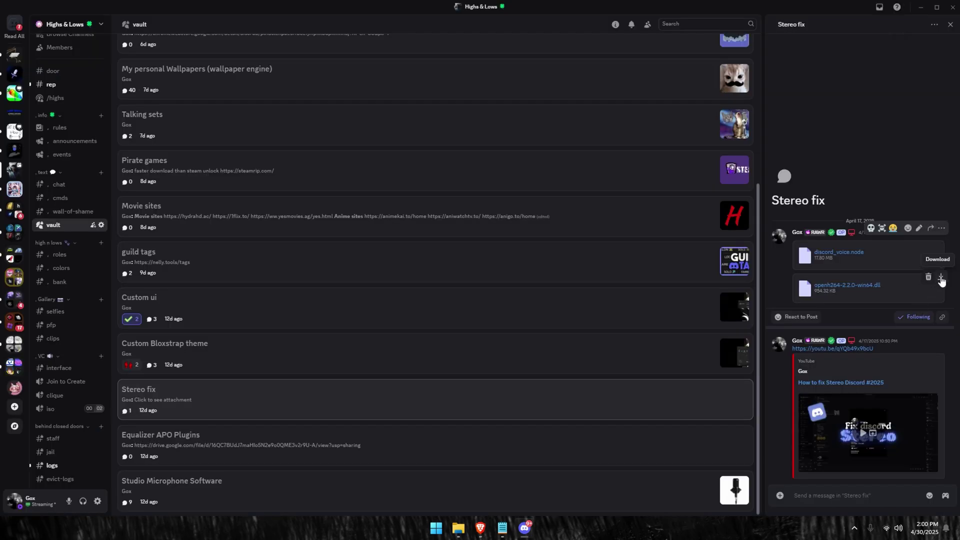
# - Save openh264-2.2.0-win64.dll to Downloads despite the suspicious-download warning, then close Brave
pyautogui.click(941, 278)
pyautogui.click(470, 290)
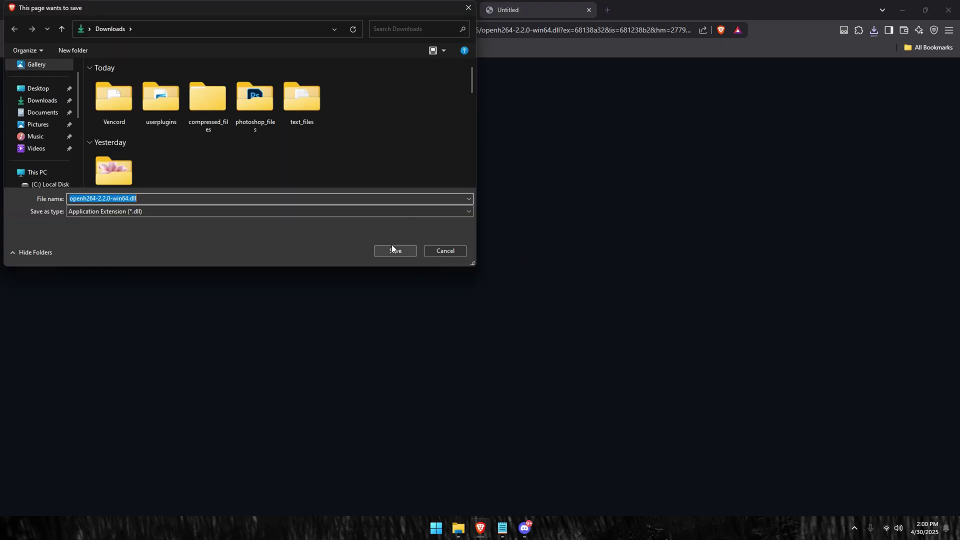
pyautogui.click(392, 248)
pyautogui.click(948, 10)
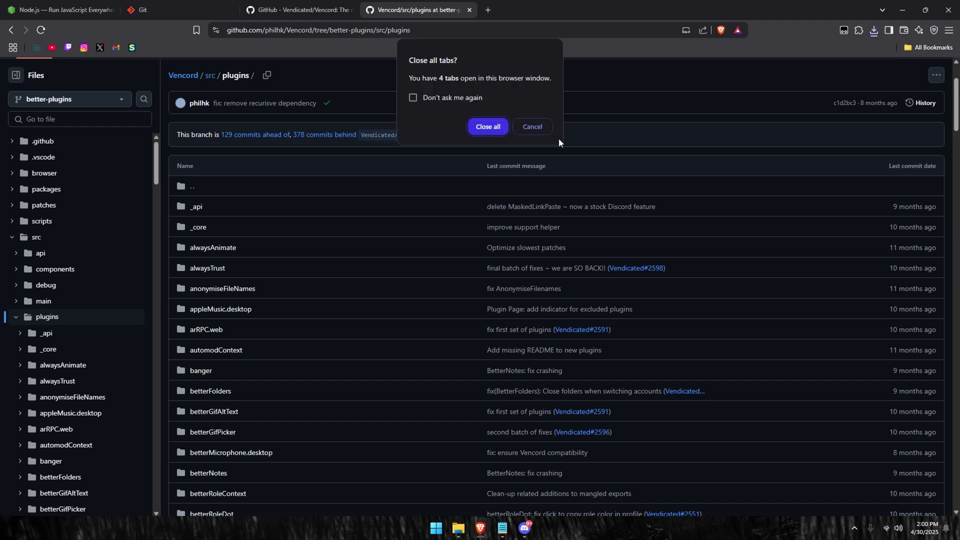
# - Close all browser tabs and fully end the running Discord task
pyautogui.click(487, 128)
pyautogui.hotkey('alt', 'F4')
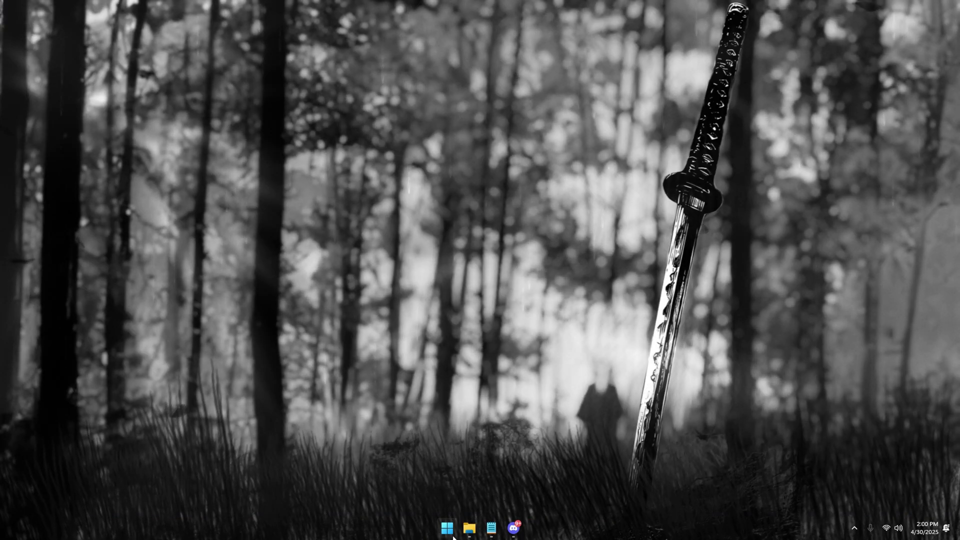
pyautogui.click(454, 538)
pyautogui.rightClick(514, 527)
pyautogui.click(479, 486)
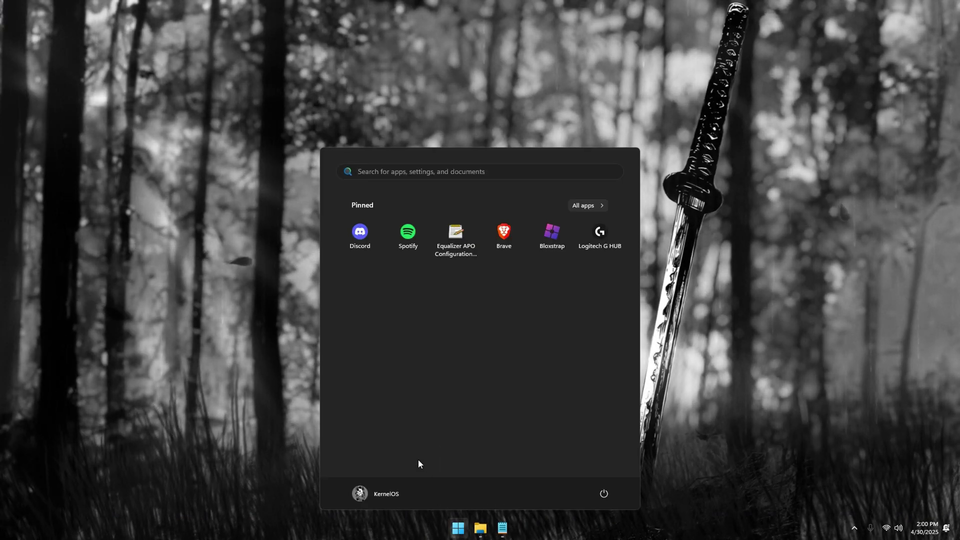
# - Browse to Discord's app-1.0.9189\modules\discord_voice-1\discord_voice folder
pyautogui.rightClick(368, 234)
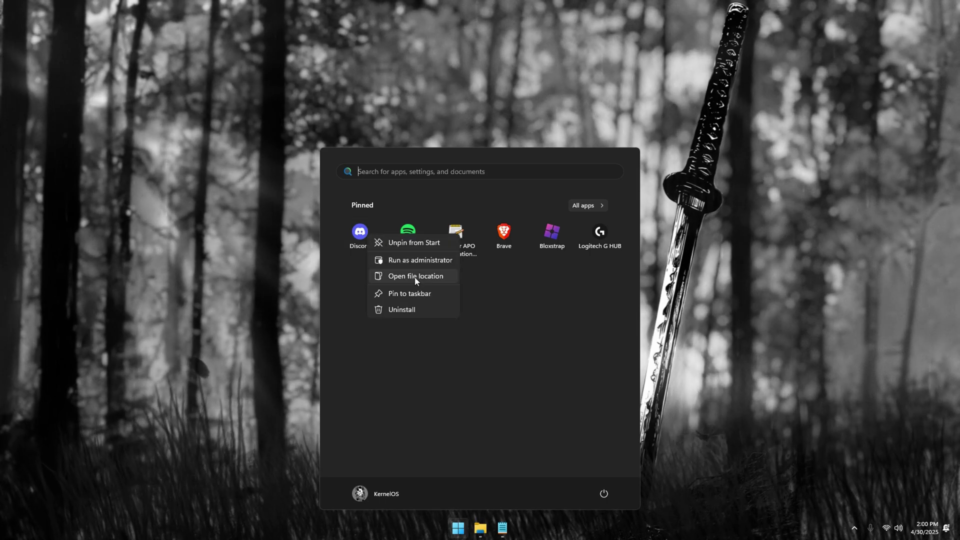
pyautogui.click(412, 278)
pyautogui.rightClick(290, 256)
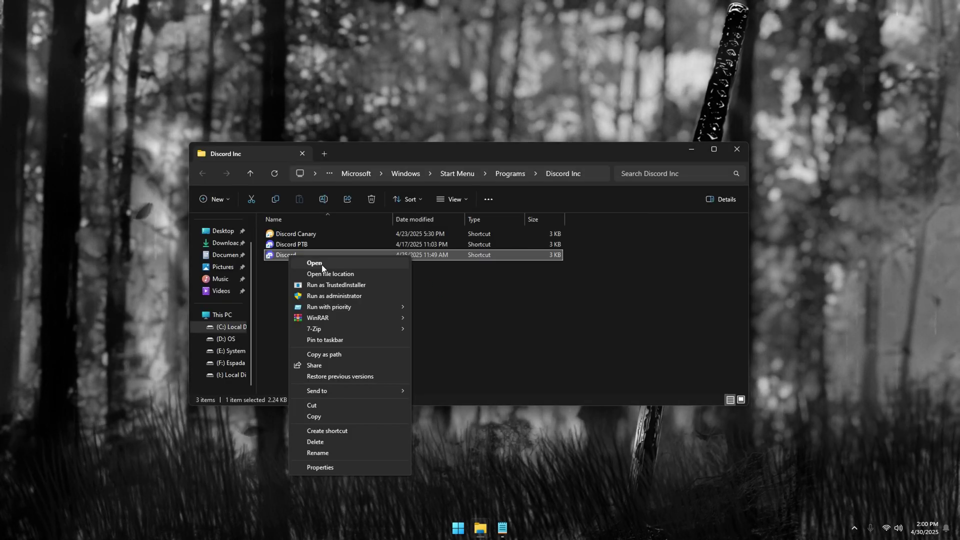
pyautogui.click(325, 273)
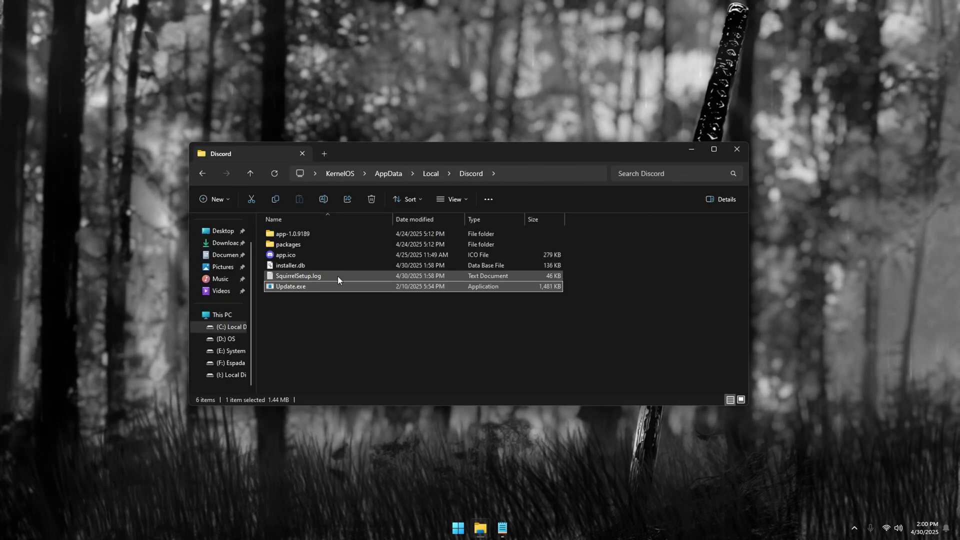
pyautogui.doubleClick(296, 235)
pyautogui.doubleClick(300, 250)
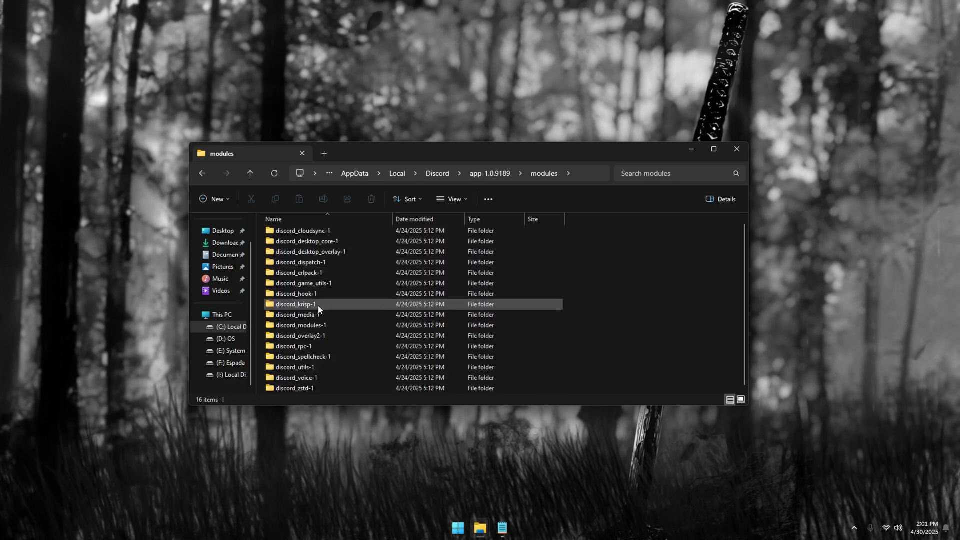
pyautogui.doubleClick(306, 379)
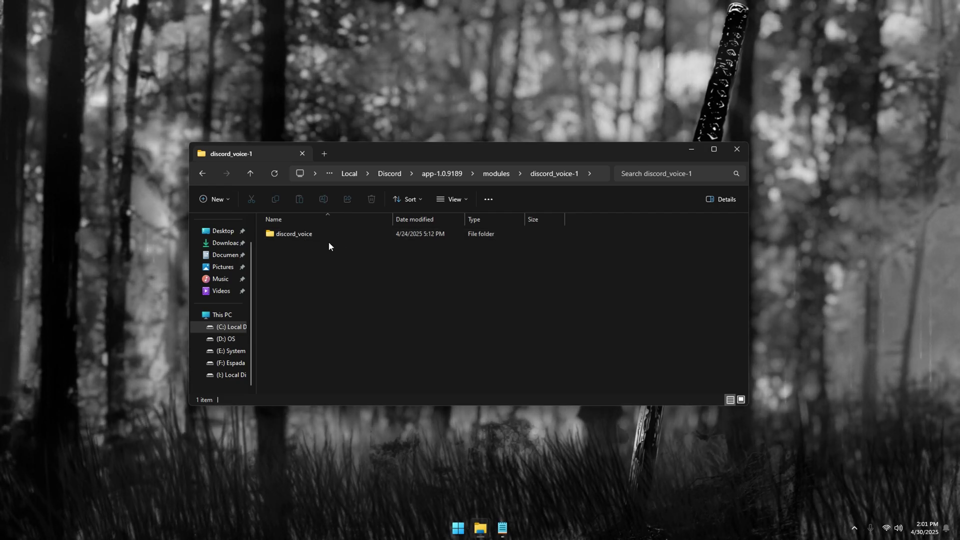
pyautogui.doubleClick(324, 237)
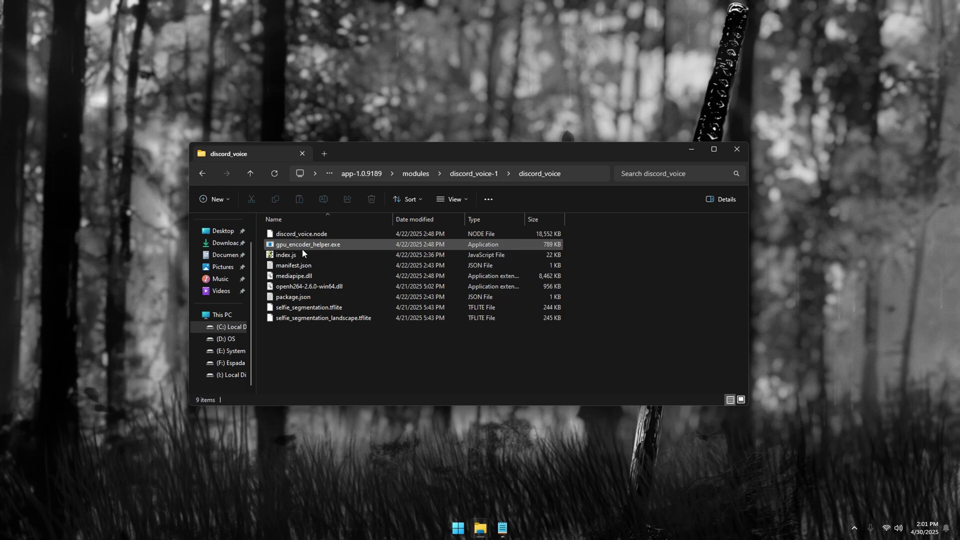
# - Move discord_voice.node and openh264-2.2.0-win64.dll from Downloads into discord_voice, replacing existing files
pyautogui.click(458, 527)
pyautogui.rightClick(480, 527)
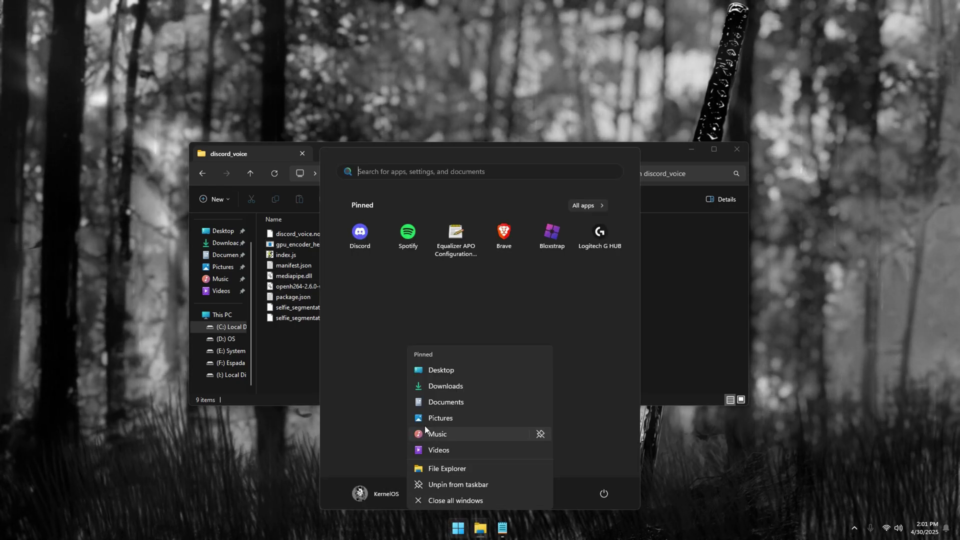
pyautogui.click(435, 386)
pyautogui.moveTo(430, 169); pyautogui.dragTo(643, 174)
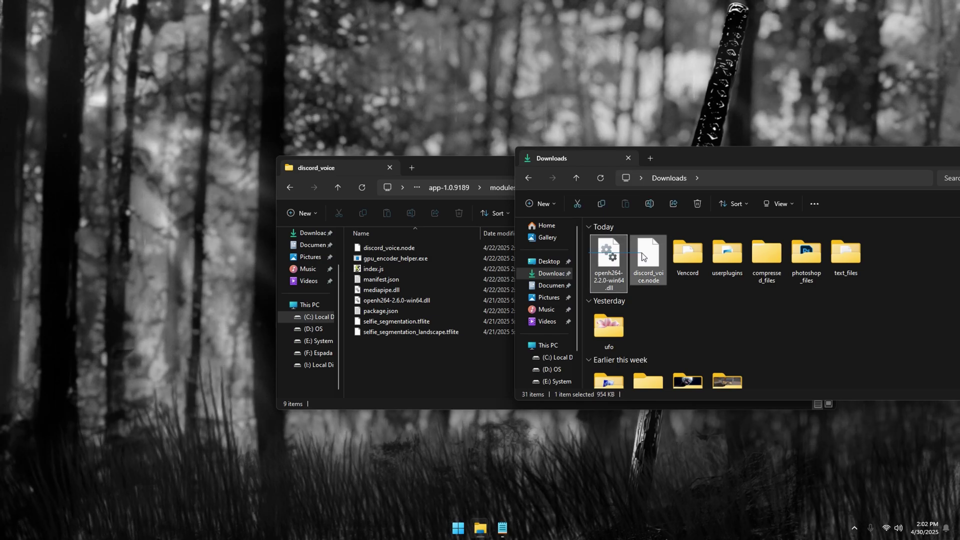
pyautogui.moveTo(642, 257)
pyautogui.mouseDown()
pyautogui.moveTo(611, 300)
pyautogui.moveTo(434, 350)
pyautogui.mouseUp()
pyautogui.click(419, 195)
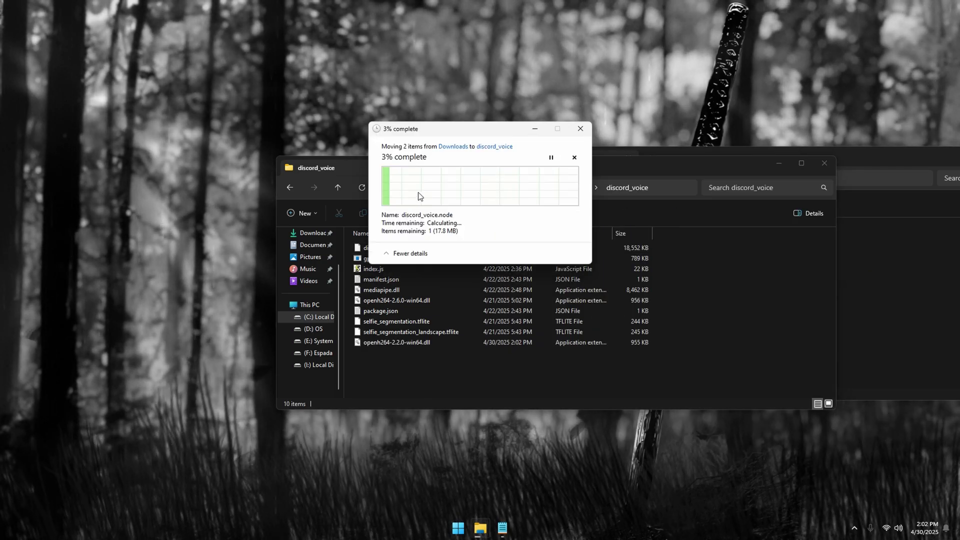
# - Close the discord_voice and Downloads Explorer windows
pyautogui.moveTo(620, 168); pyautogui.dragTo(530, 169)
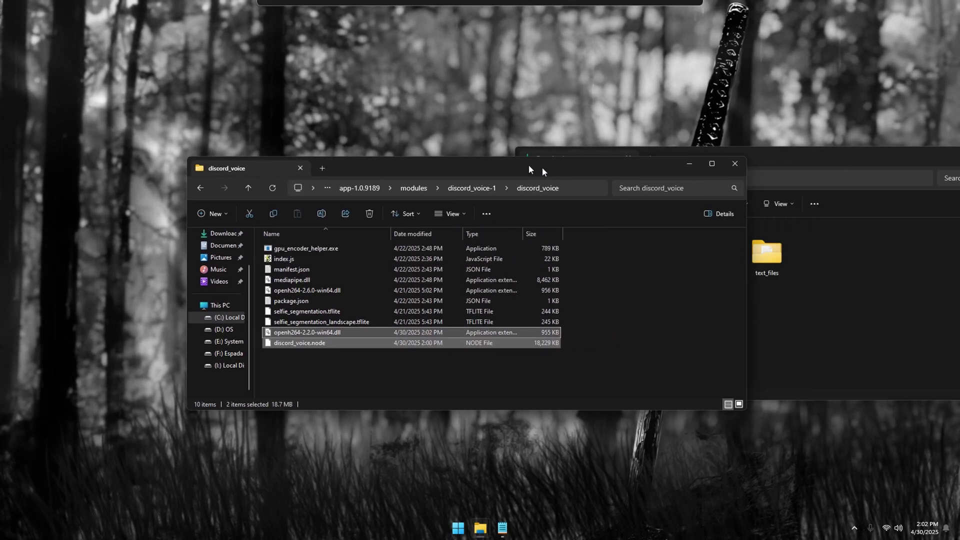
pyautogui.click(735, 163)
pyautogui.hotkey('alt', 'F4')
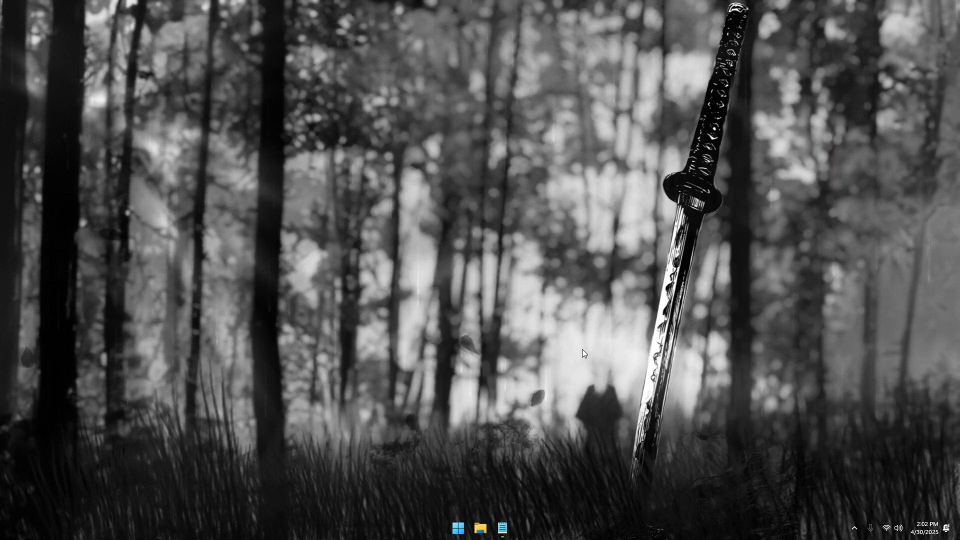
pyautogui.press('super')
# - Relaunch Discord and drag its window to the screen centre once it joins the call
pyautogui.click(349, 239)
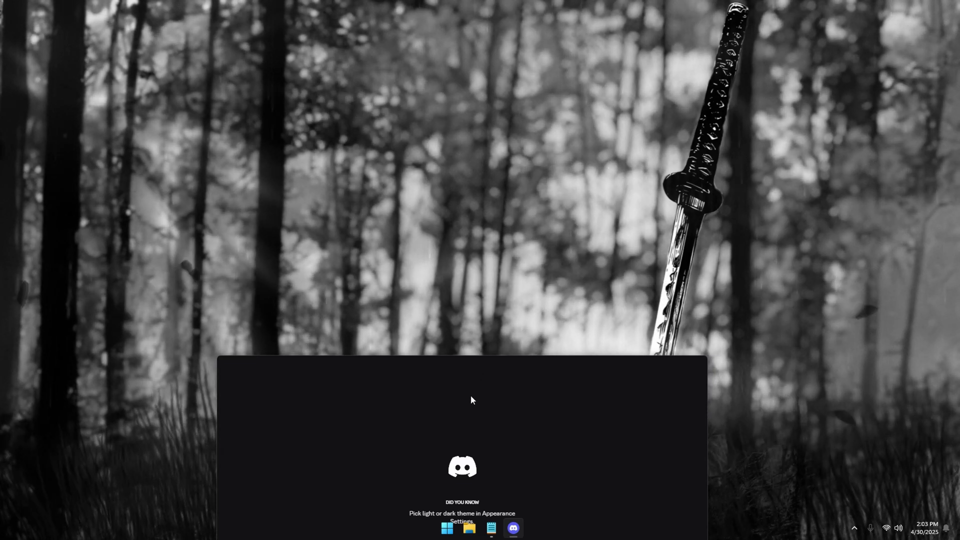
pyautogui.press('super')
pyautogui.write('d')
pyautogui.press('BackSpace')
pyautogui.write('c')
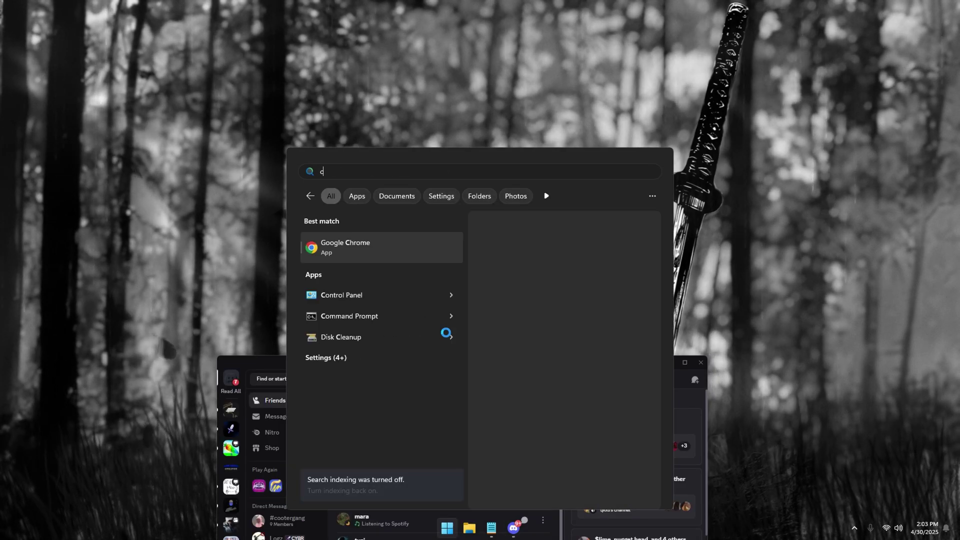
pyautogui.write('a')
pyautogui.press('Escape')
pyautogui.moveTo(434, 360)
pyautogui.mouseDown()
pyautogui.moveTo(441, 72)
pyautogui.moveTo(561, 81)
pyautogui.mouseUp()
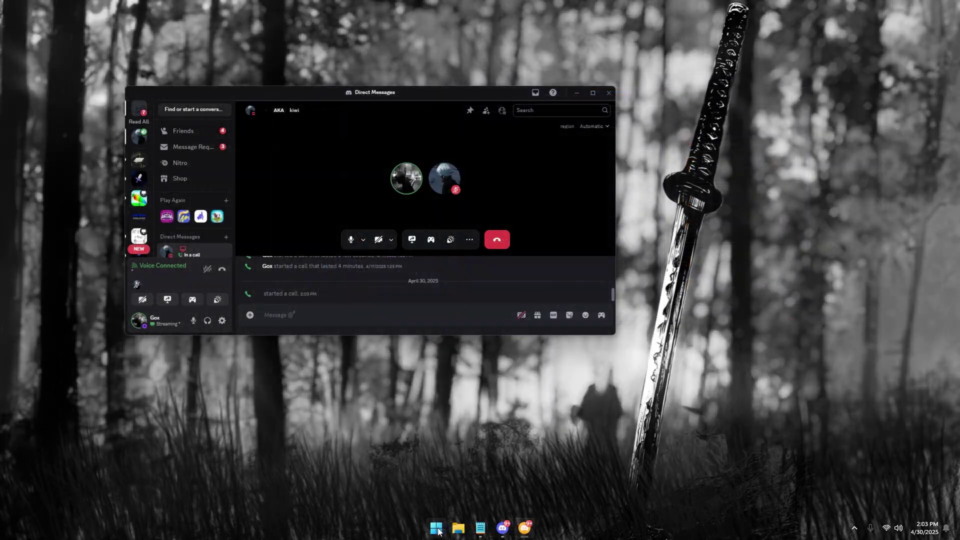
# - Open Equalizer APO Configuration Editor, decline the Device Selector, and switch on row 11's QuickHaas VST plugin
pyautogui.click(437, 528)
pyautogui.click(463, 229)
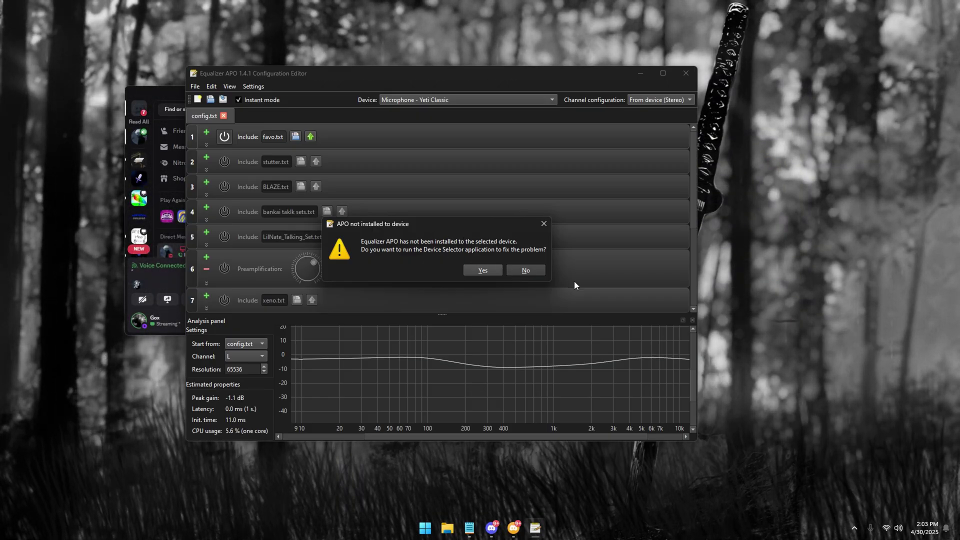
pyautogui.click(526, 270)
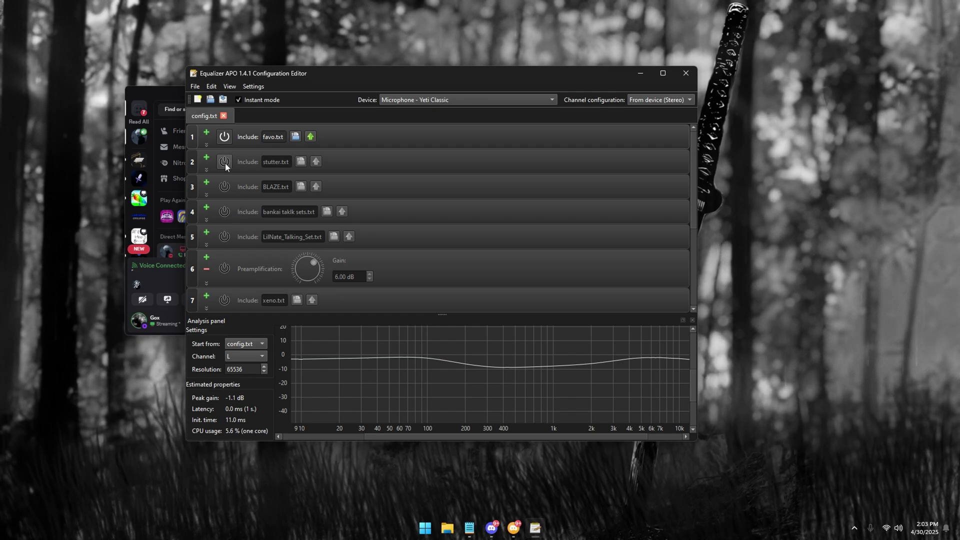
pyautogui.scroll(-3, 243, 207)
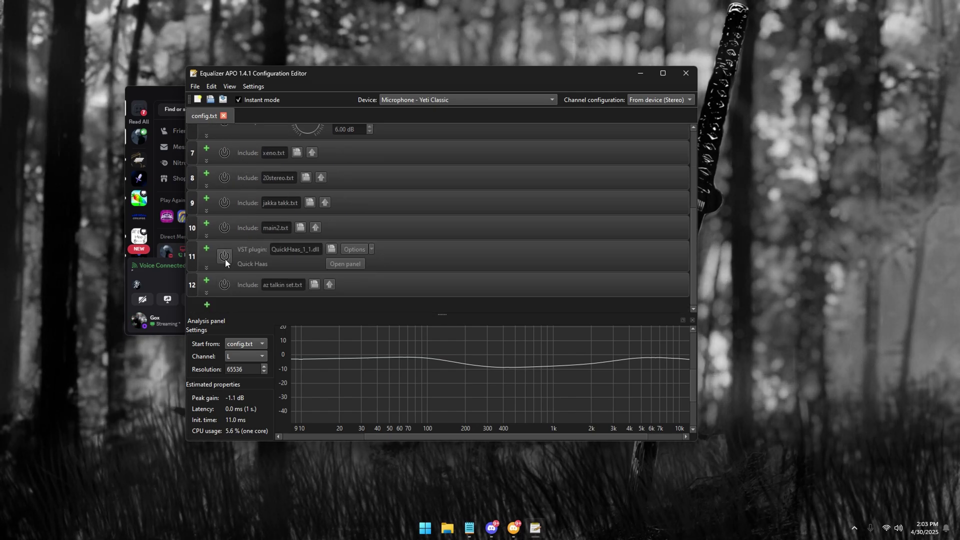
pyautogui.click(225, 257)
pyautogui.scroll(3, 232, 194)
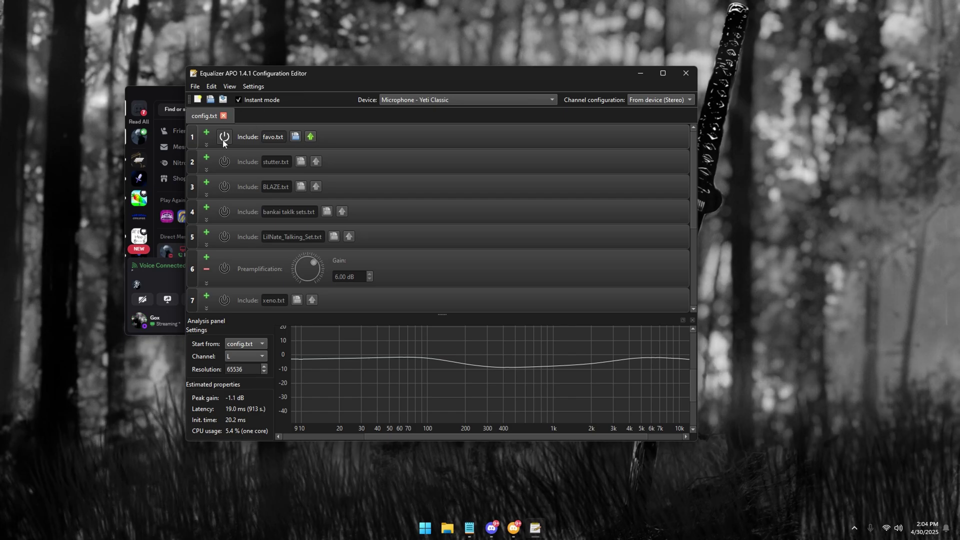
pyautogui.scroll(-3, 285, 195)
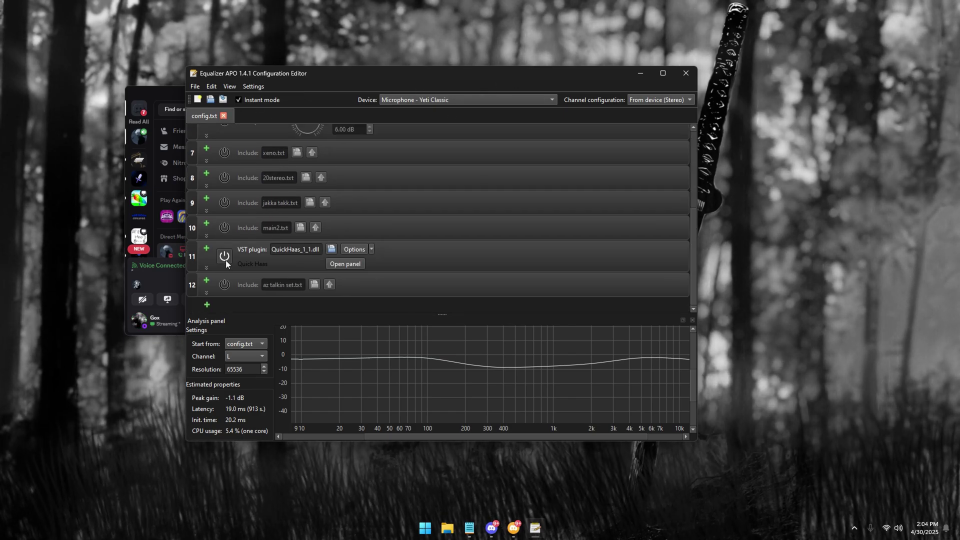
# - Close the Equalizer APO editor and bring up the Voicemeeter Banana mixer from the tray
pyautogui.click(686, 73)
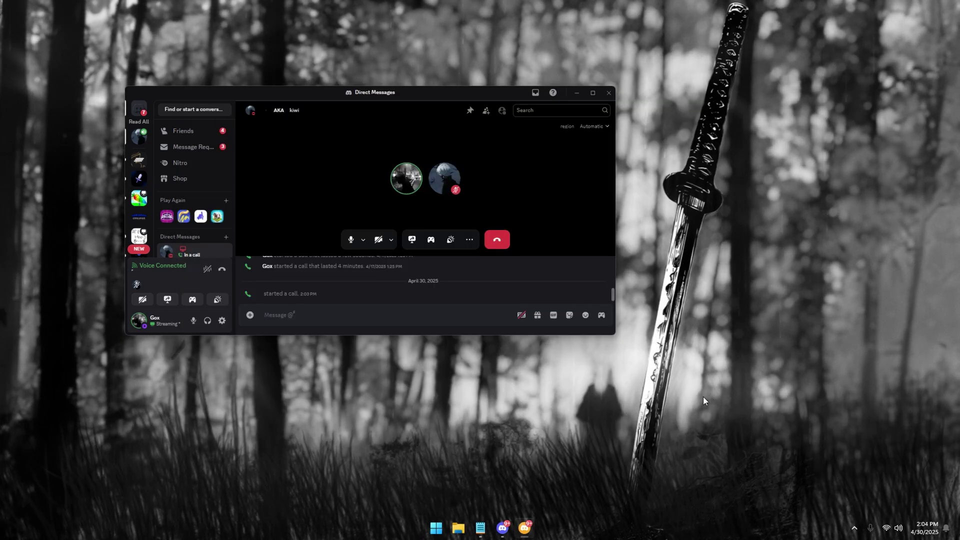
pyautogui.click(854, 528)
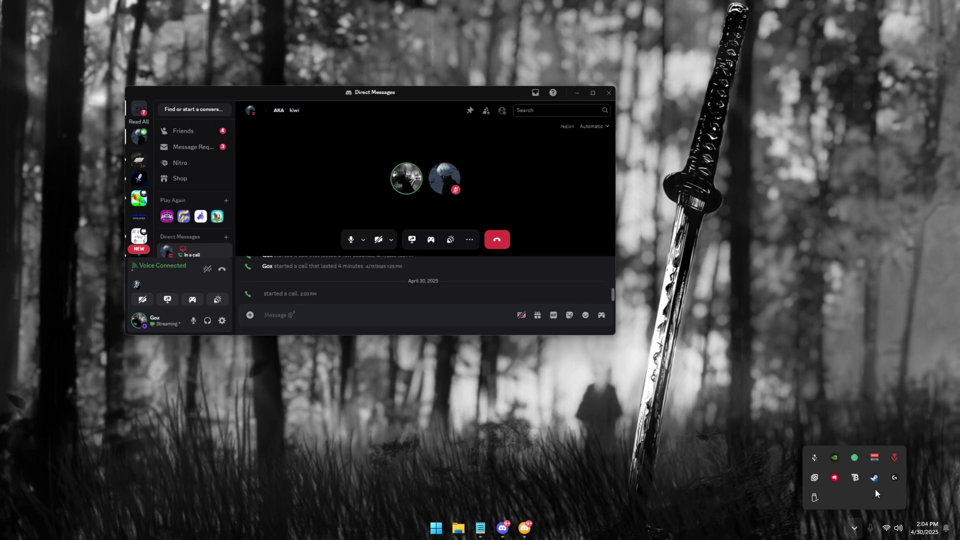
pyautogui.rightClick(876, 457)
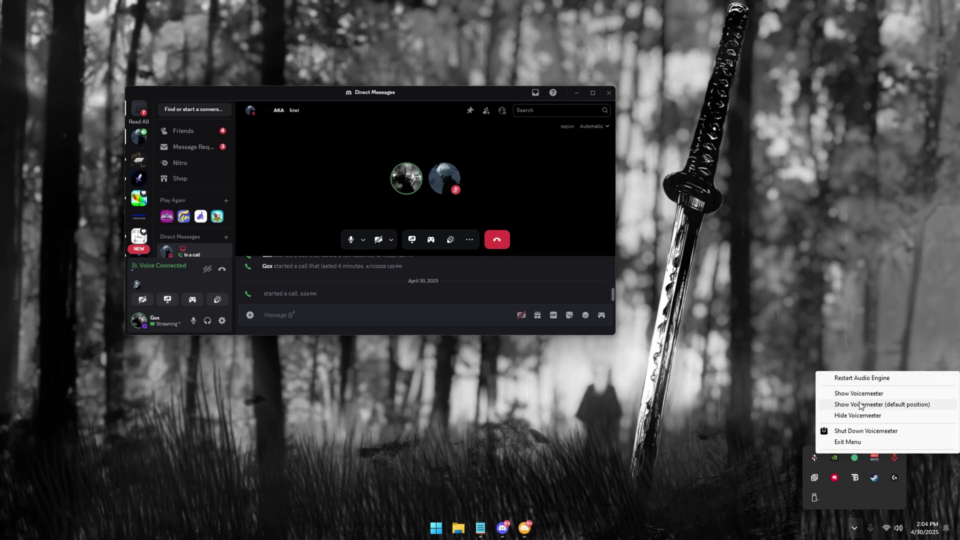
pyautogui.click(859, 393)
pyautogui.moveTo(297, 225)
pyautogui.mouseDown()
pyautogui.moveTo(497, 214)
pyautogui.moveTo(489, 236)
pyautogui.mouseUp()
pyautogui.moveTo(401, 334); pyautogui.dragTo(347, 326)
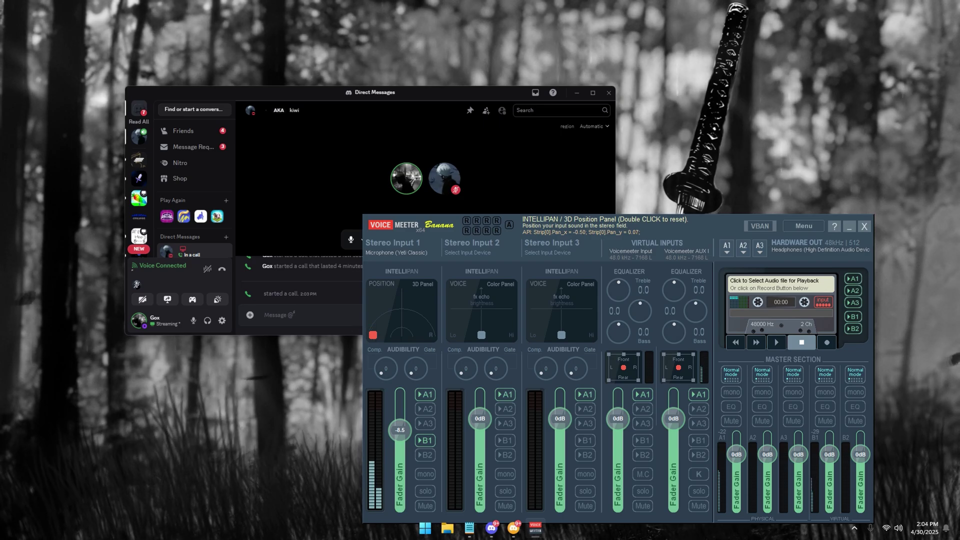
# - Set Discord's input to Voicemeeter Out B1, pan Stereo Input 1 fully right, and close Voicemeeter
pyautogui.rightClick(195, 321)
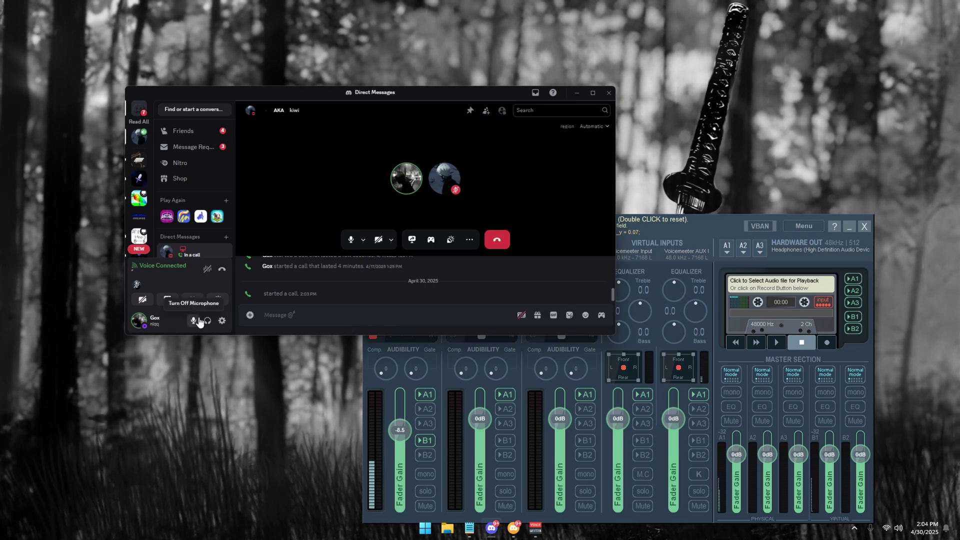
pyautogui.moveTo(259, 249)
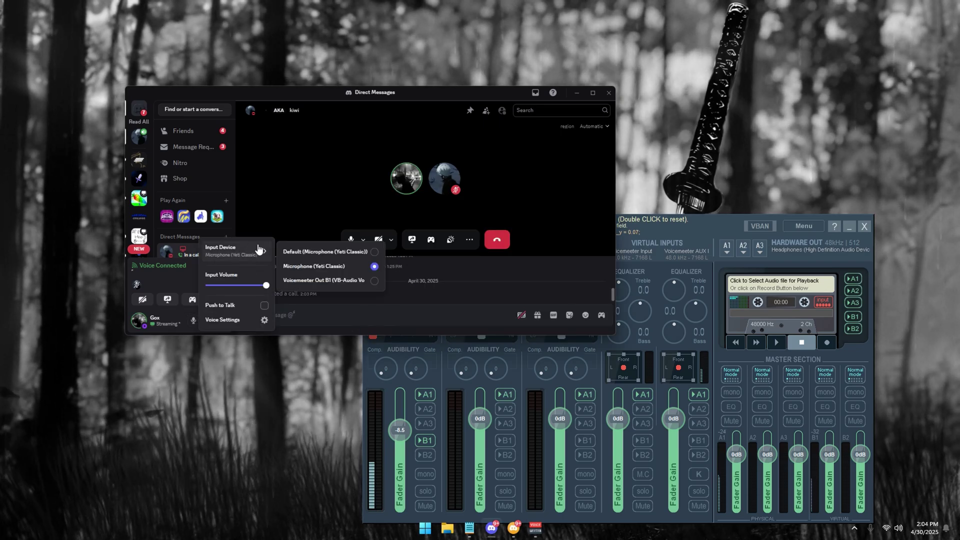
pyautogui.click(370, 281)
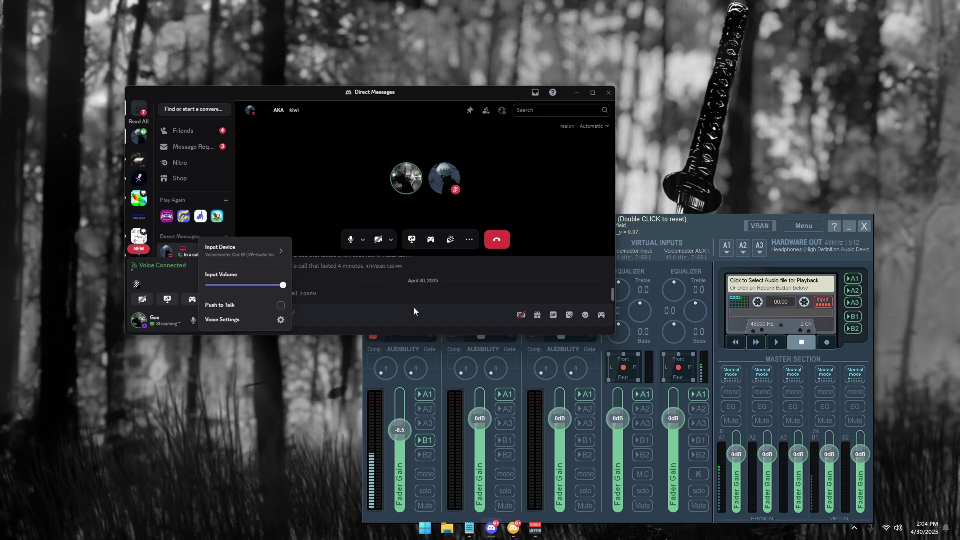
pyautogui.click(440, 353)
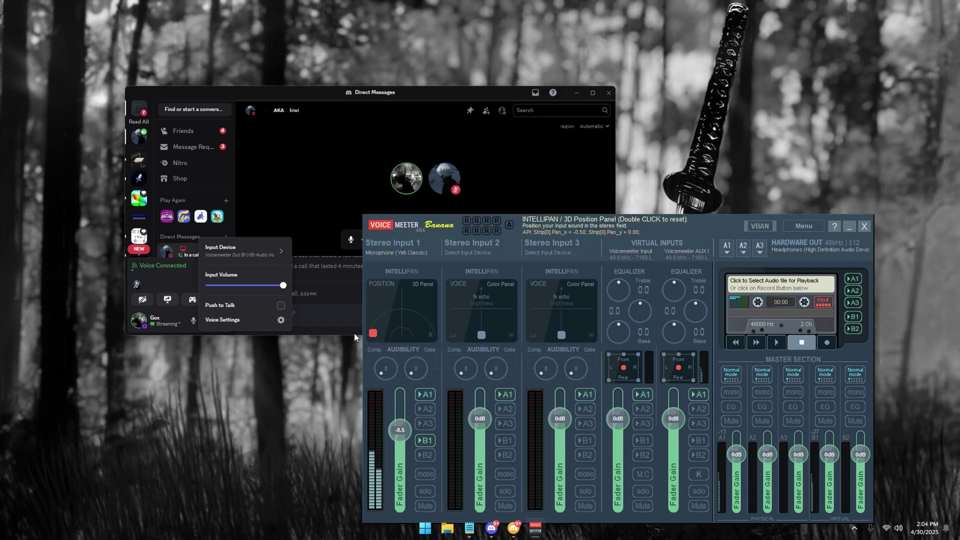
pyautogui.moveTo(382, 335); pyautogui.dragTo(439, 341)
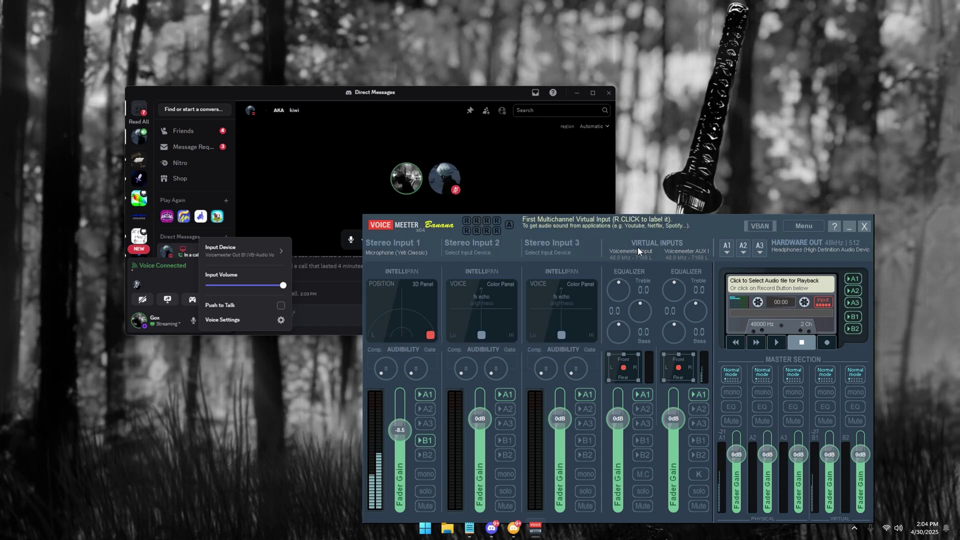
pyautogui.moveTo(673, 215); pyautogui.dragTo(510, 213)
pyautogui.click(694, 224)
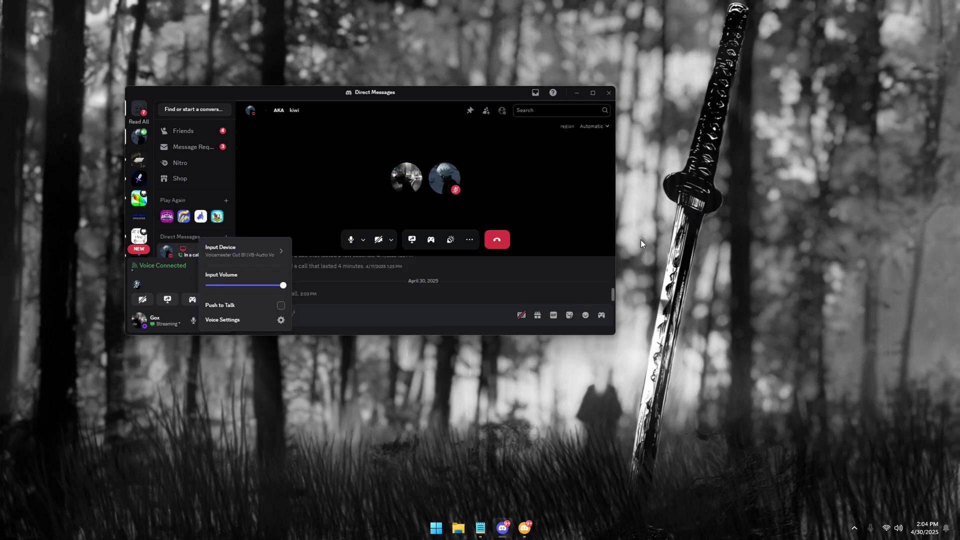
pyautogui.click(338, 282)
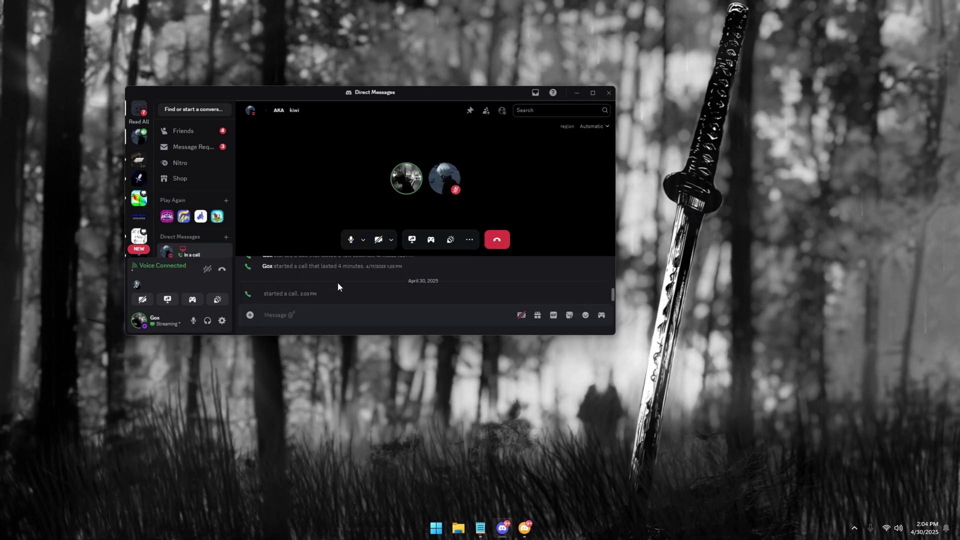